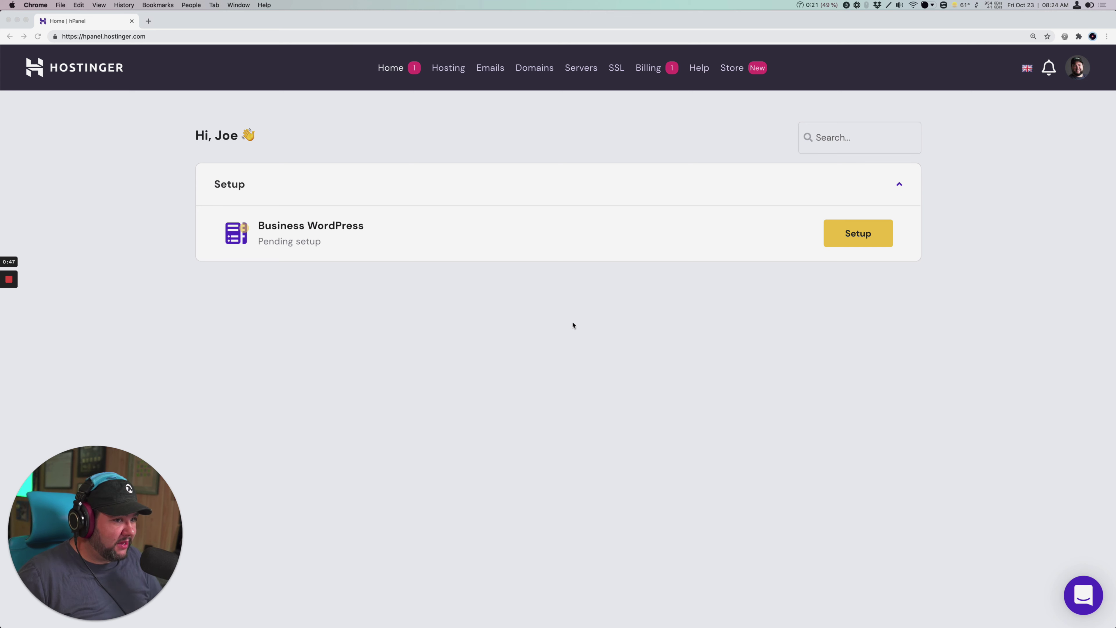
Start the guided website setup for the pending Business WordPress plan
key("super+l")
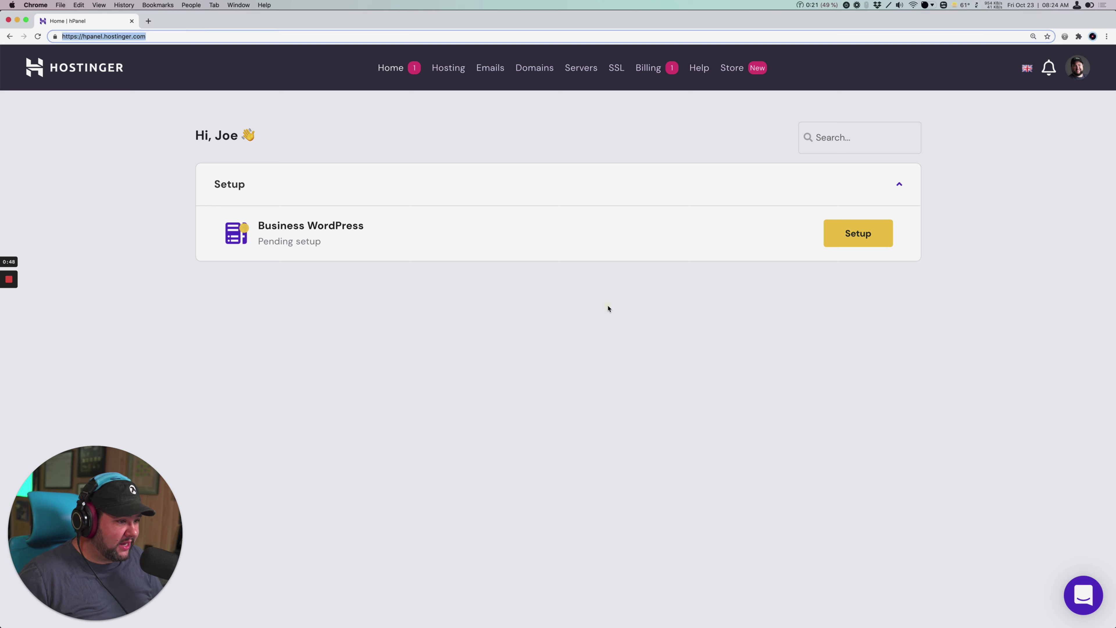
left_click(854, 238)
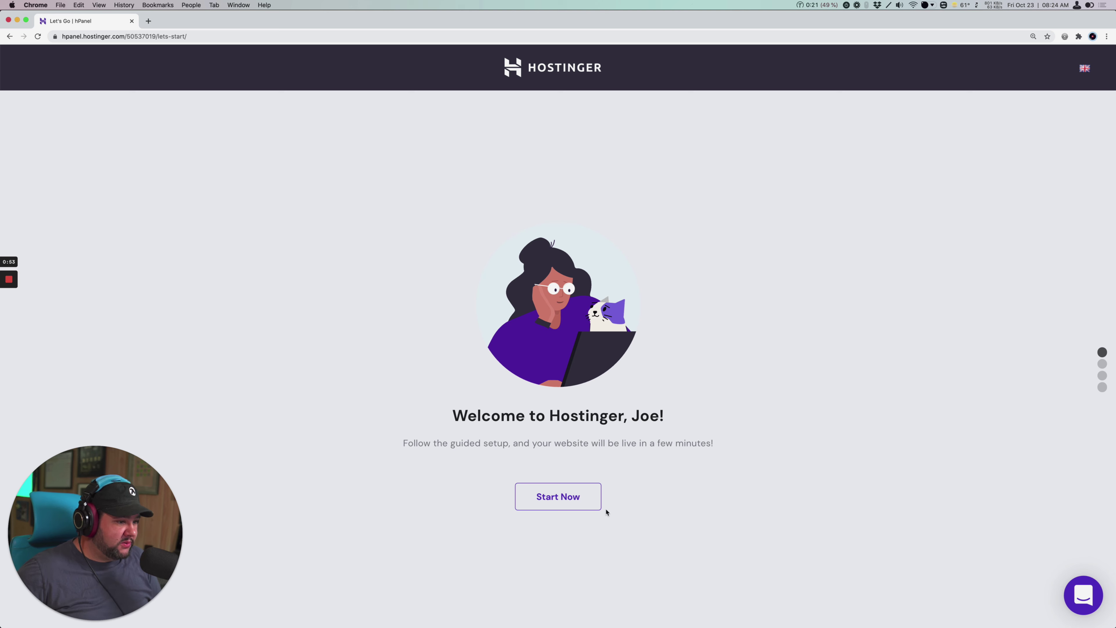
left_click(556, 497)
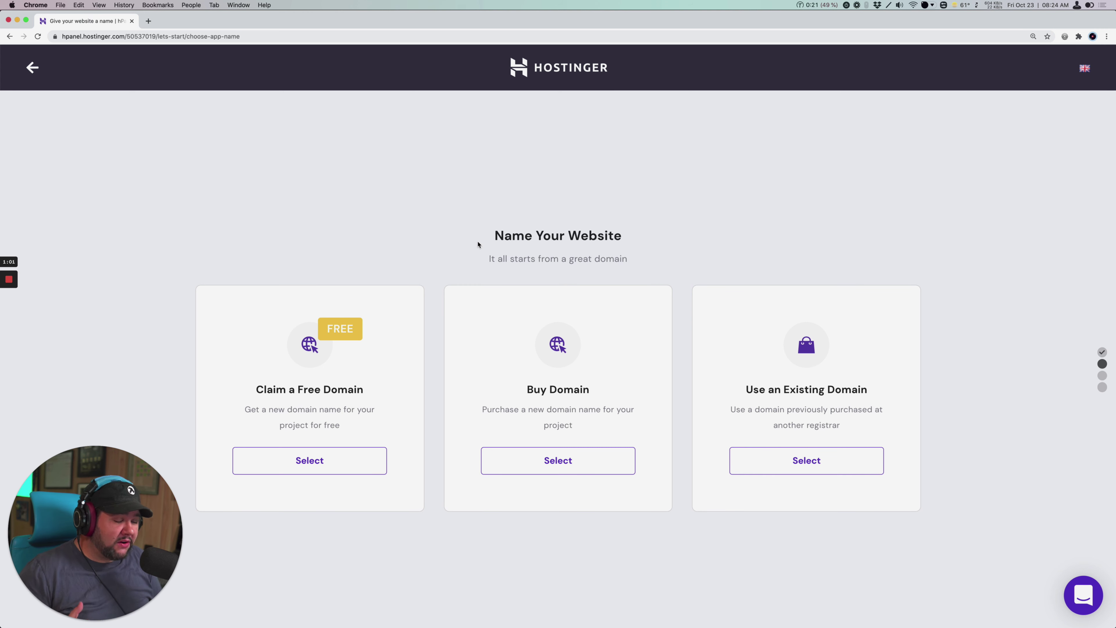
mouse_move(99, 607)
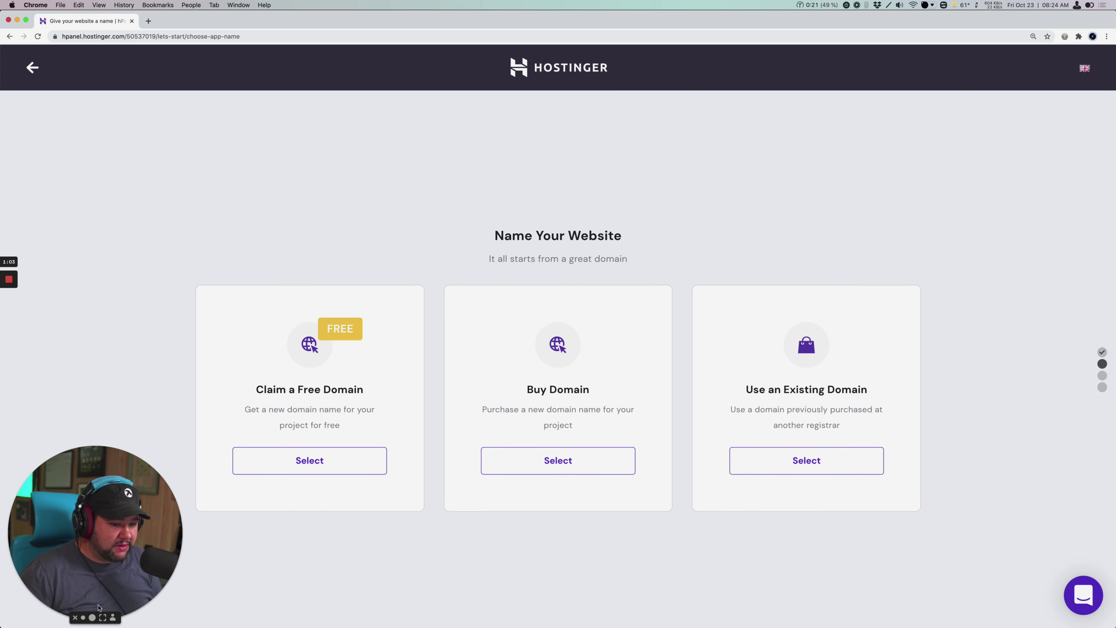
left_click(83, 618)
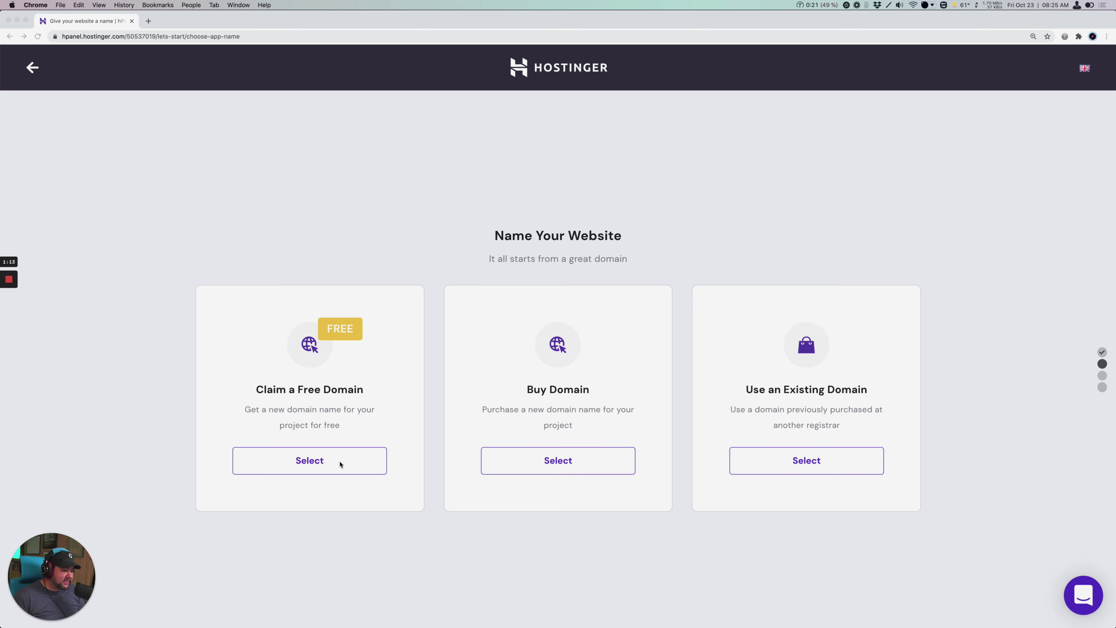
Claim the free domain smarthometuts.com as the website's name and continue the setup with it
left_click(311, 461)
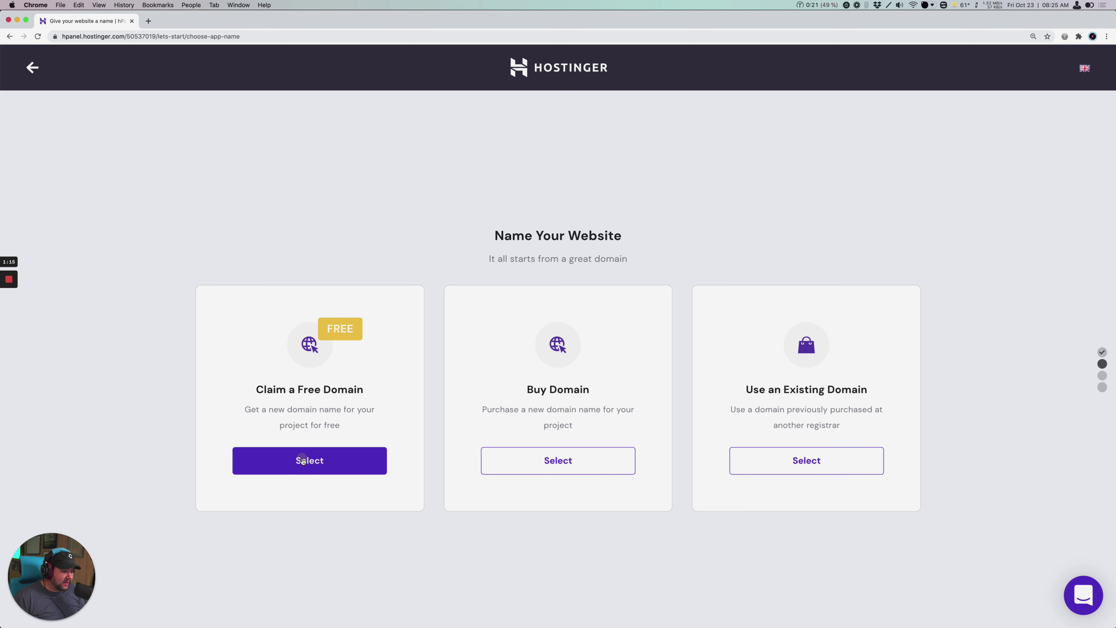
left_click(574, 504)
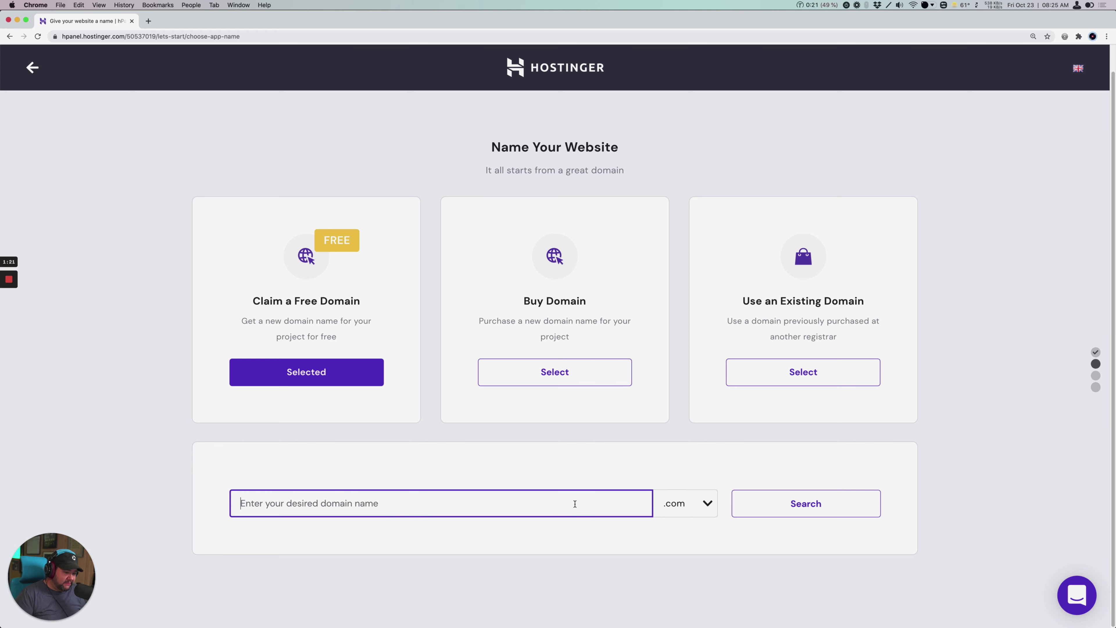
type("smarth")
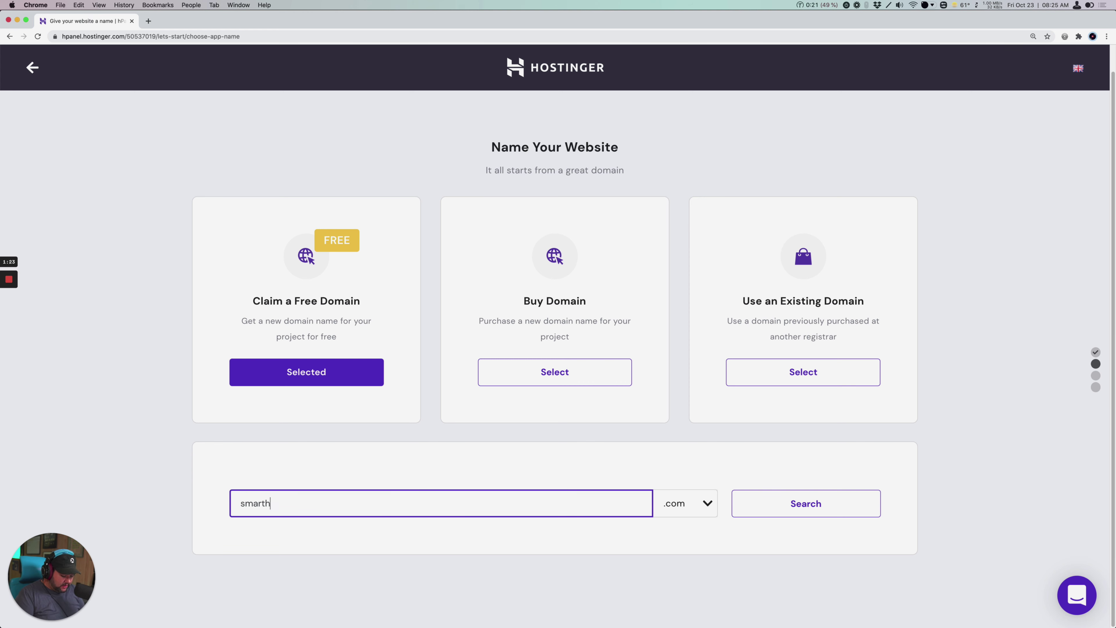
type("ometutscom")
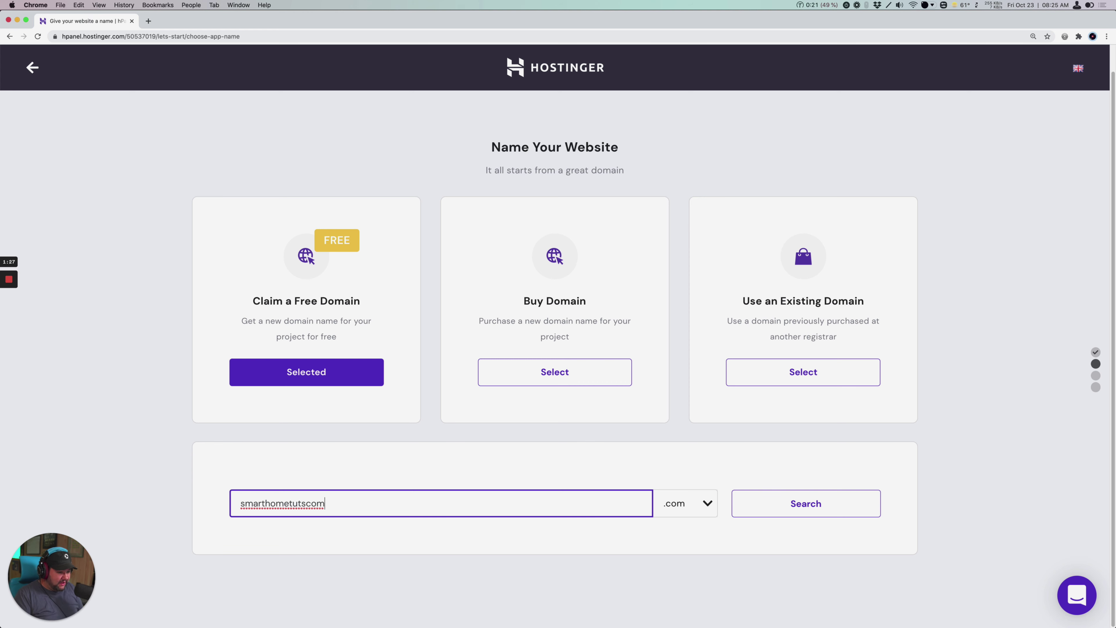
key("BackSpace")
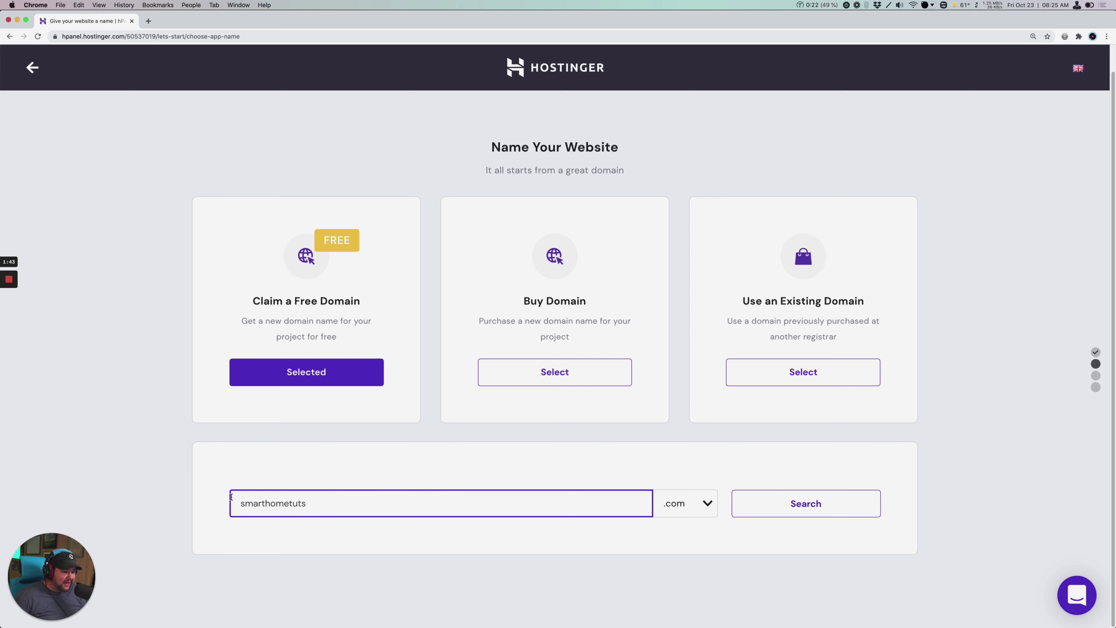
left_click(783, 504)
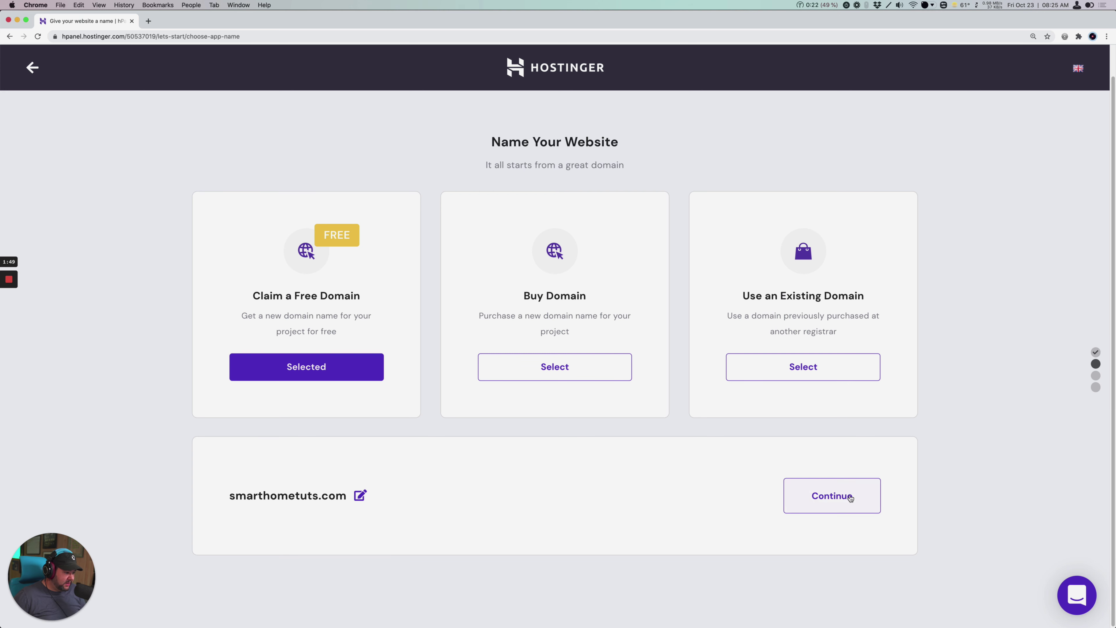
left_click(848, 494)
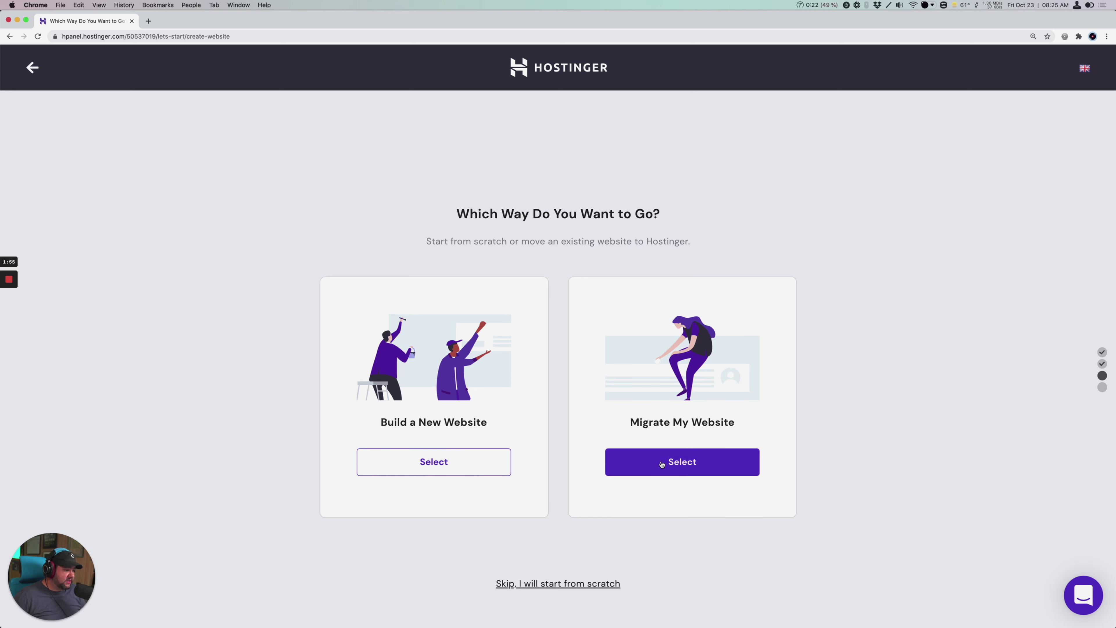
Choose to build a new website and select WordPress as its platform
left_click(440, 463)
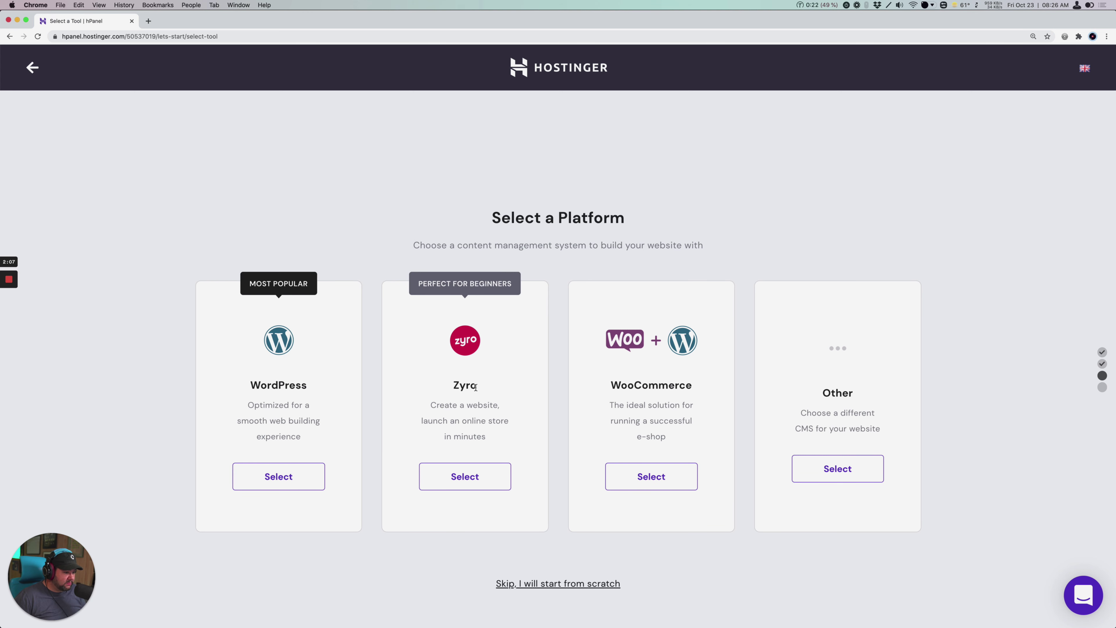
left_click_drag(453, 386, 495, 391)
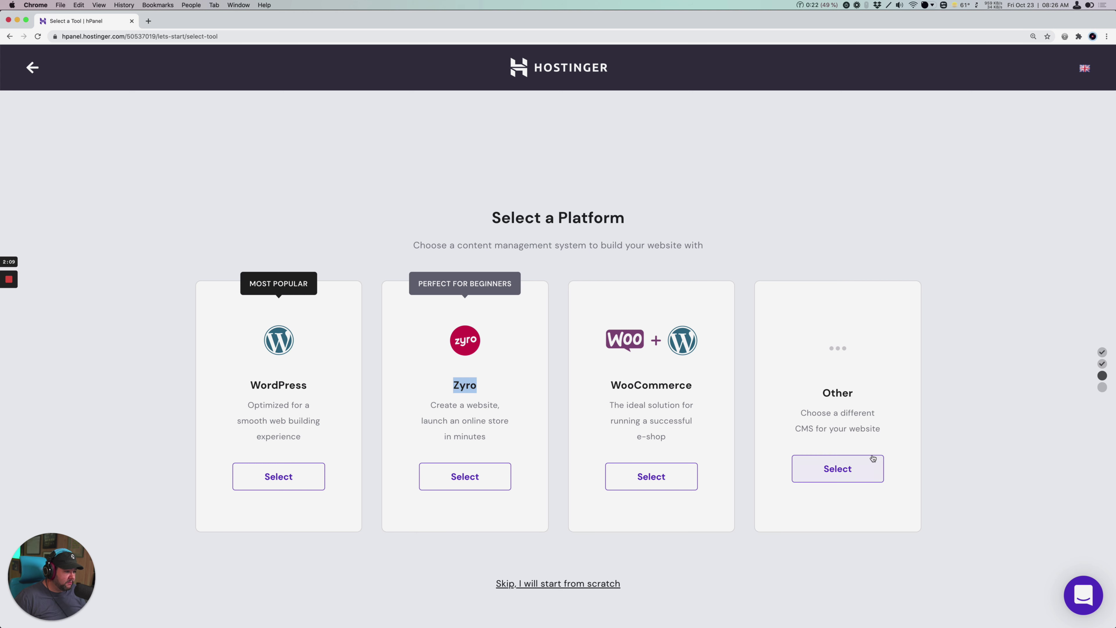
left_click(930, 437)
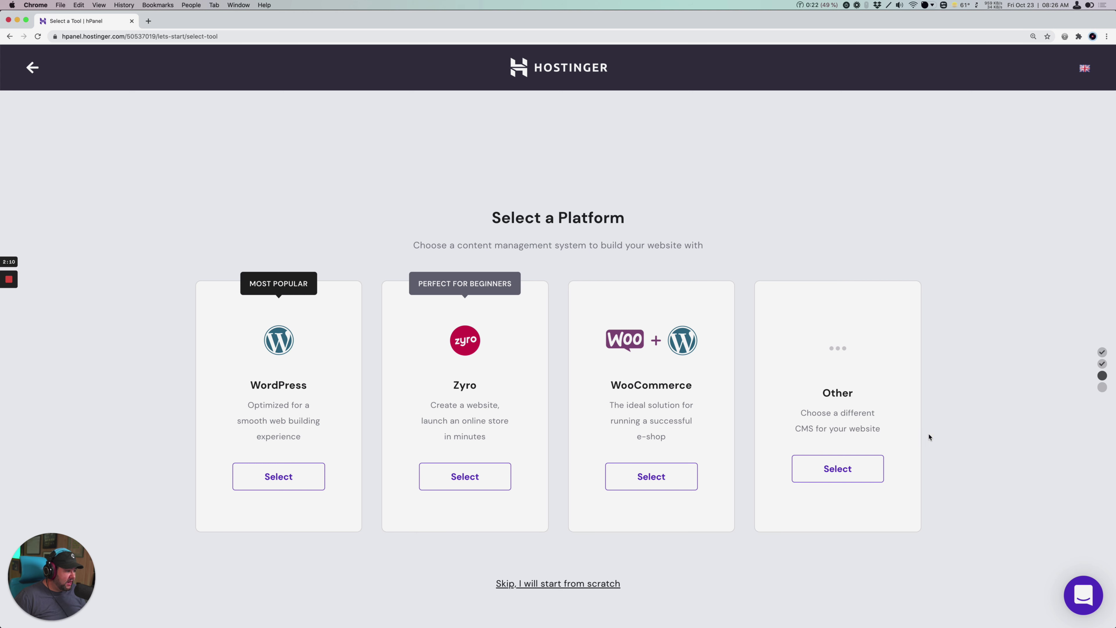
left_click(307, 479)
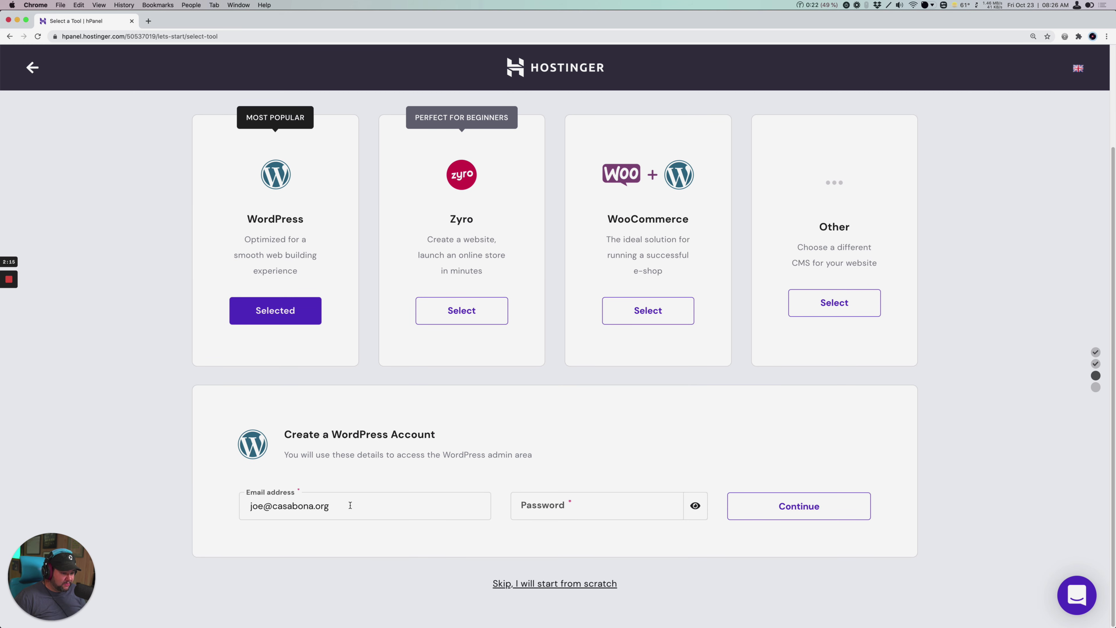
Generate a password for the new WordPress admin account, keep the prefilled email address and submit the account details
left_click(572, 506)
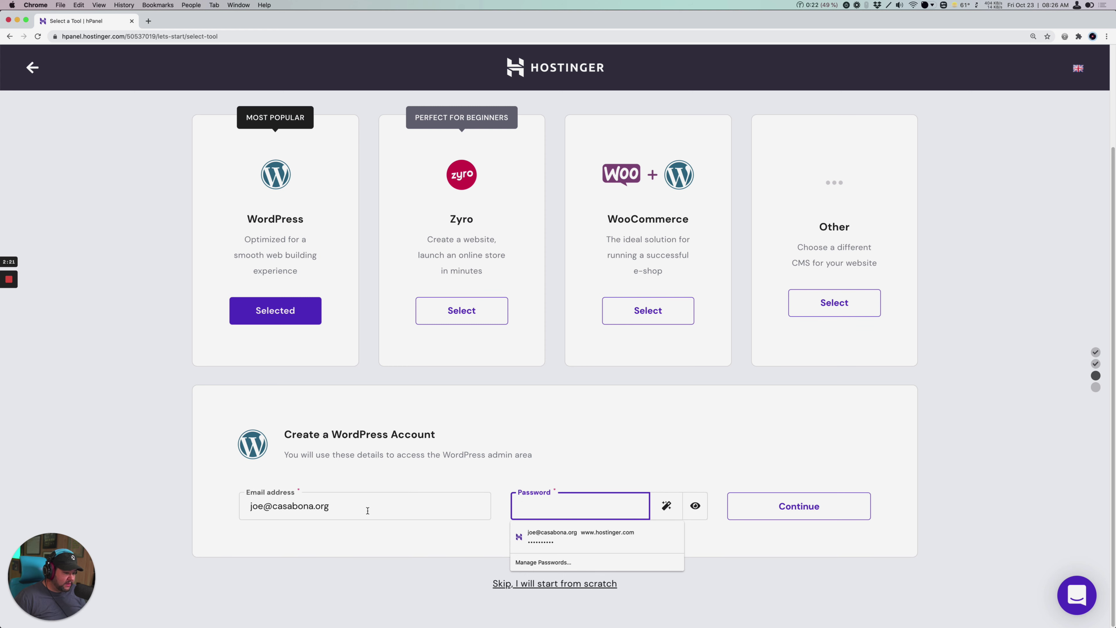
left_click(667, 507)
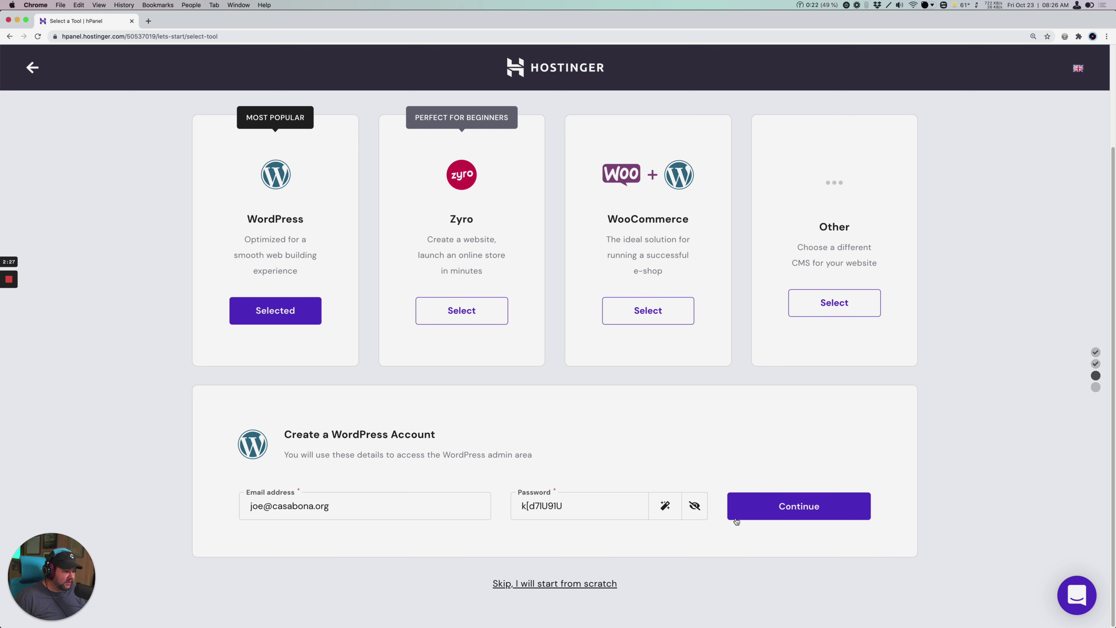
left_click(694, 505)
left_click(756, 505)
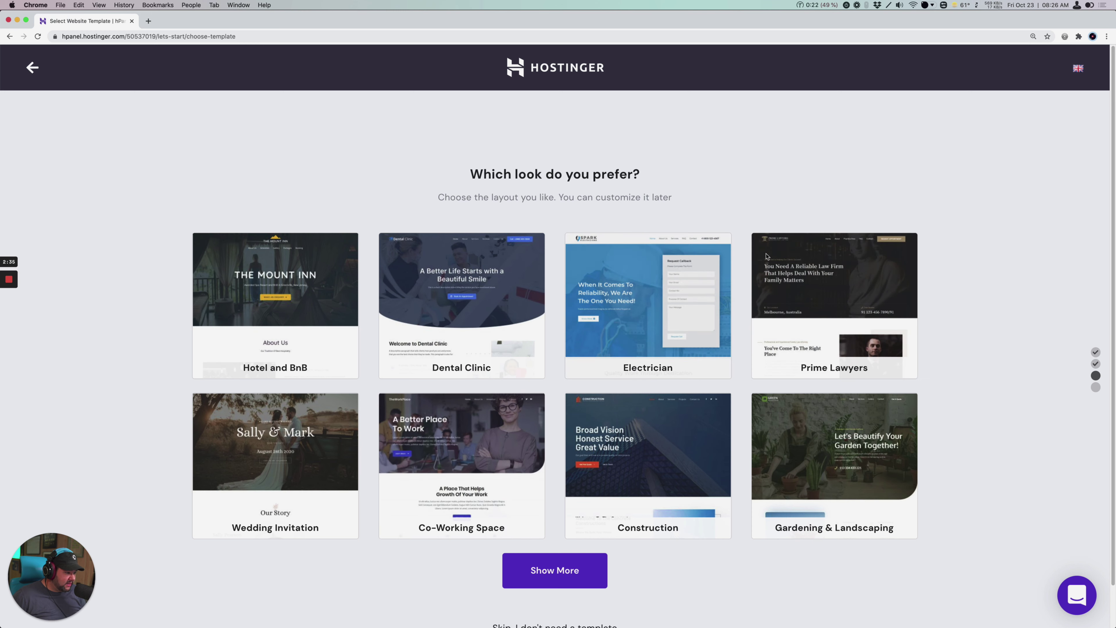
Load more website templates and look through the added layouts, such as Digital Agency, Coach and Italian Restaurant
scroll(986, 468, "down", 1)
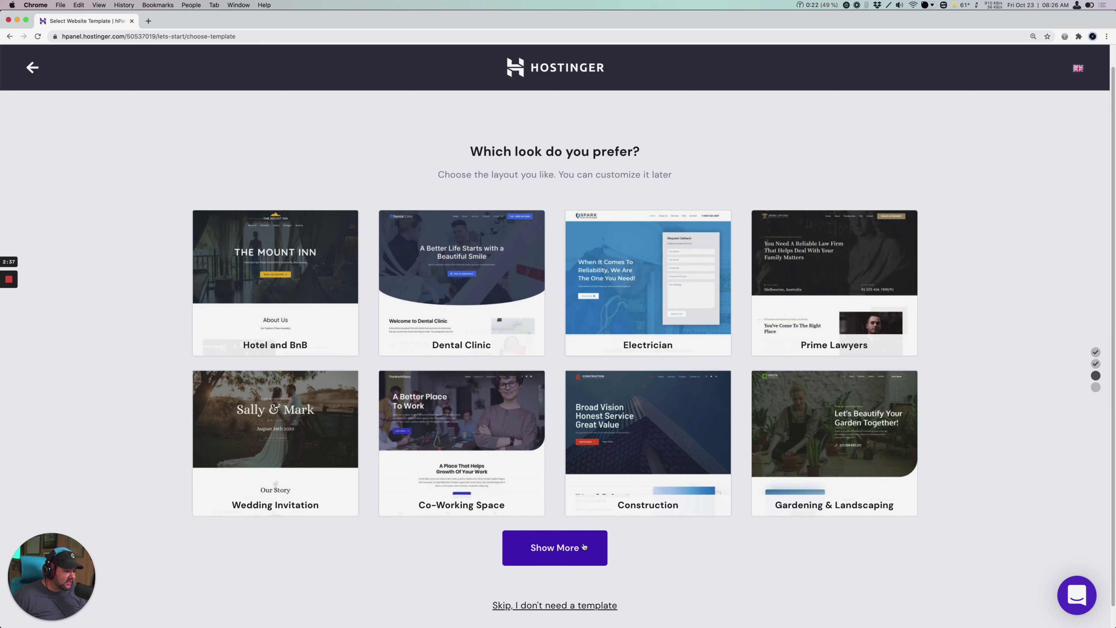
left_click(554, 547)
scroll(747, 532, "up", 3)
scroll(746, 534, "up", 3)
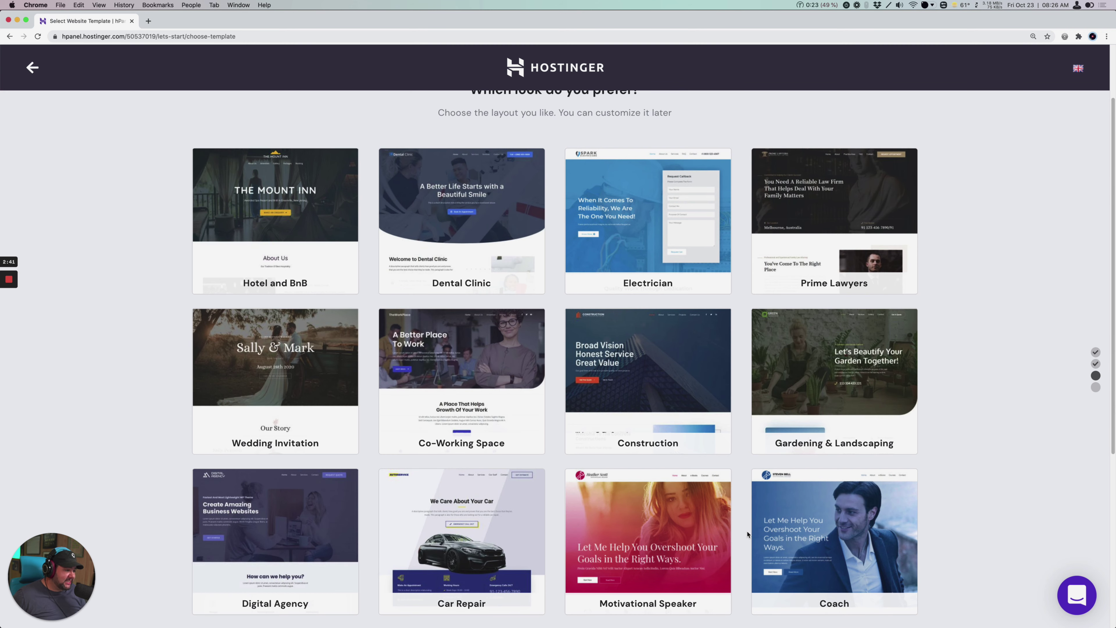
mouse_move(466, 396)
scroll(956, 441, "down", 5)
scroll(956, 440, "down", 2)
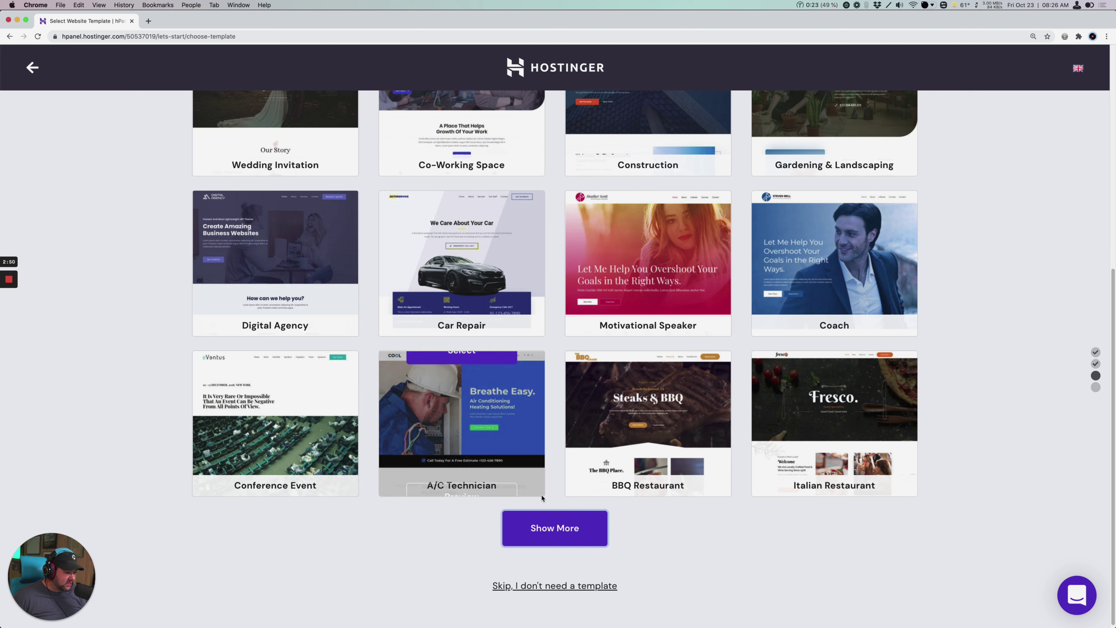
Load a further set of templates and compare layouts such as Interior Design Firm, Barber Shop and Growth Marketer with the earlier ones
left_click(555, 528)
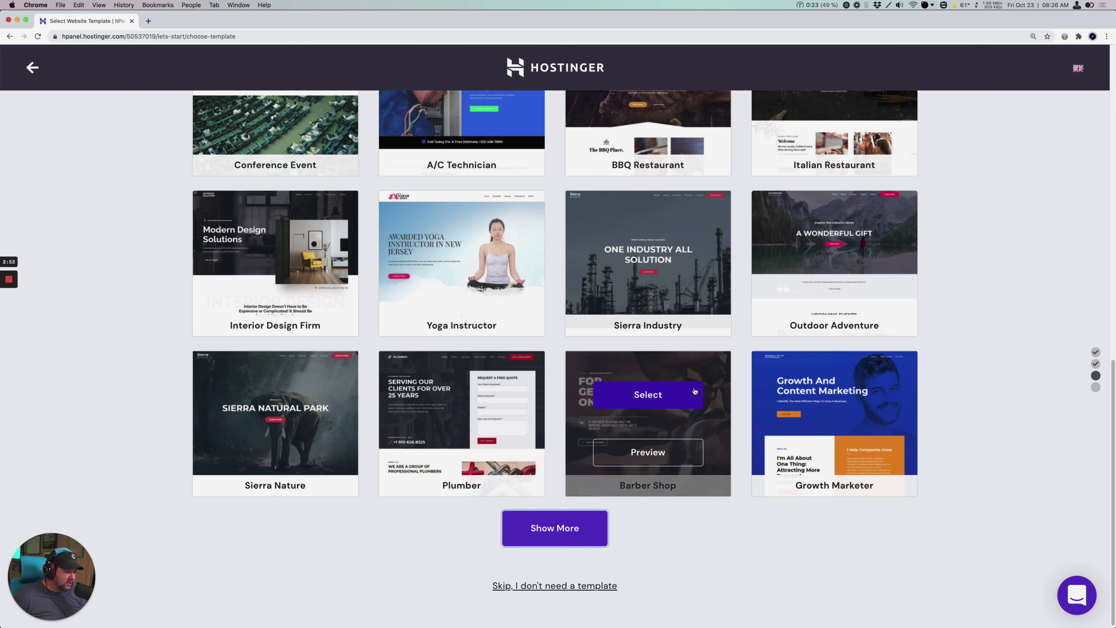
mouse_move(809, 400)
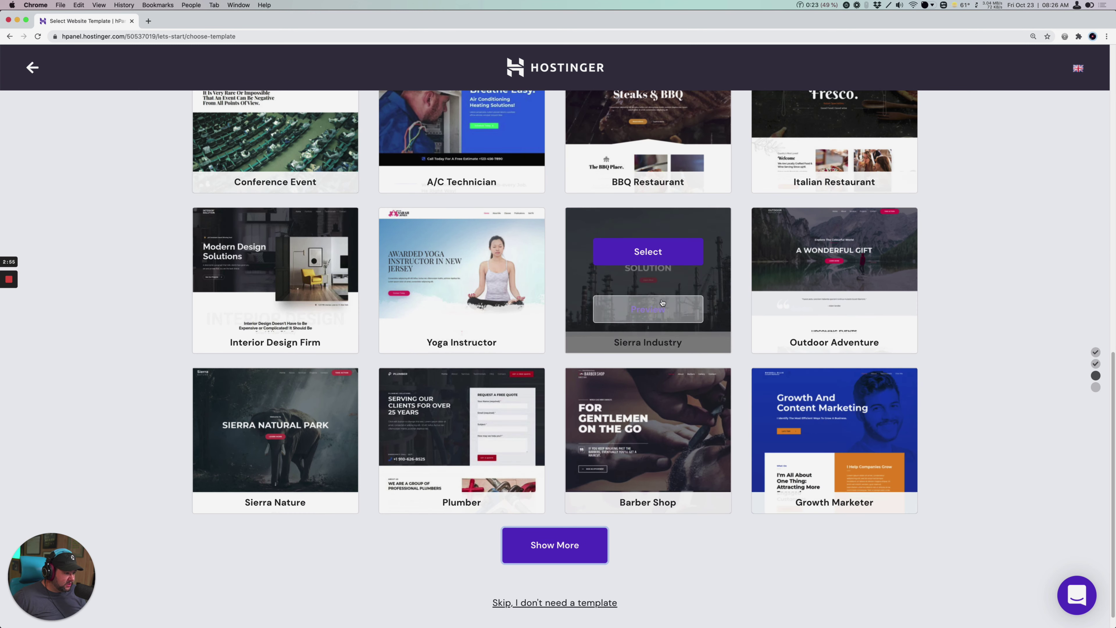
mouse_move(220, 331)
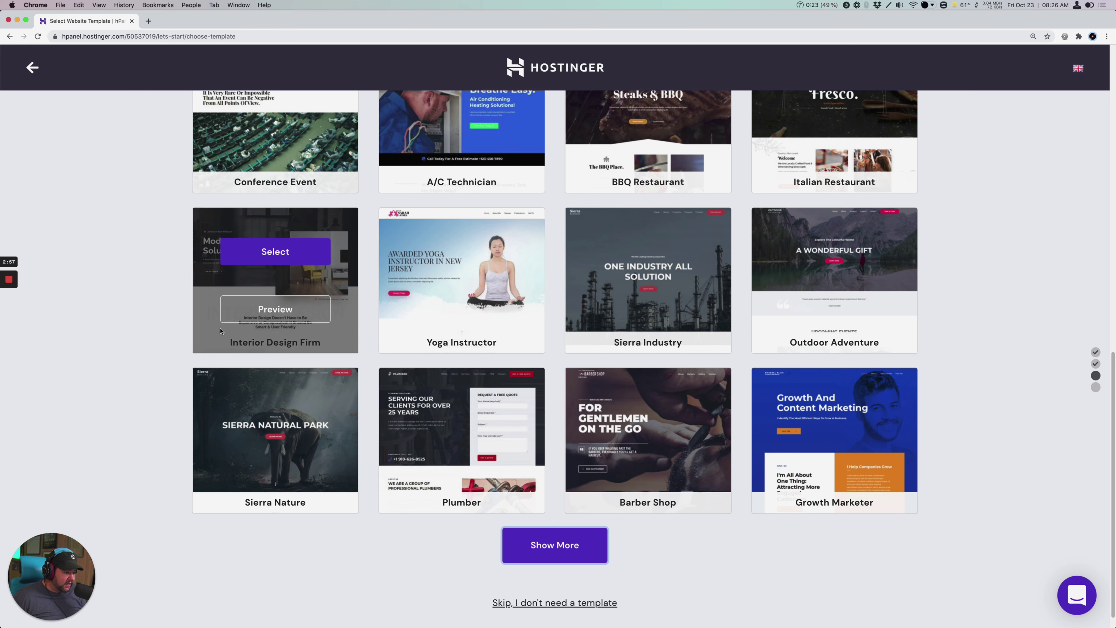
scroll(220, 331, "up", 1)
scroll(220, 331, "up", 3)
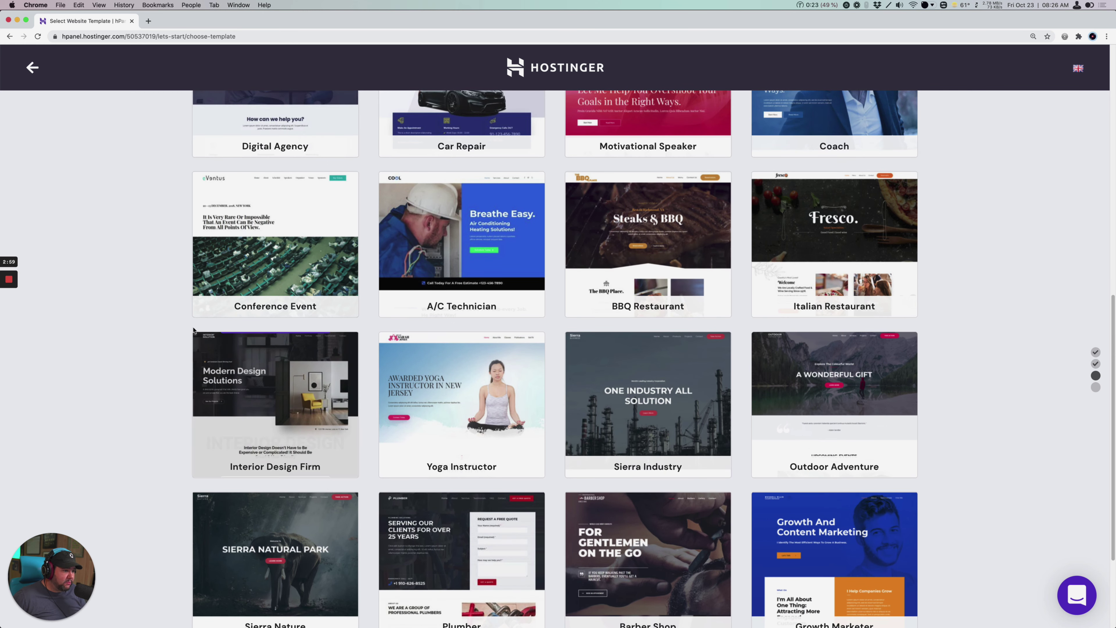
scroll(160, 377, "down", 1)
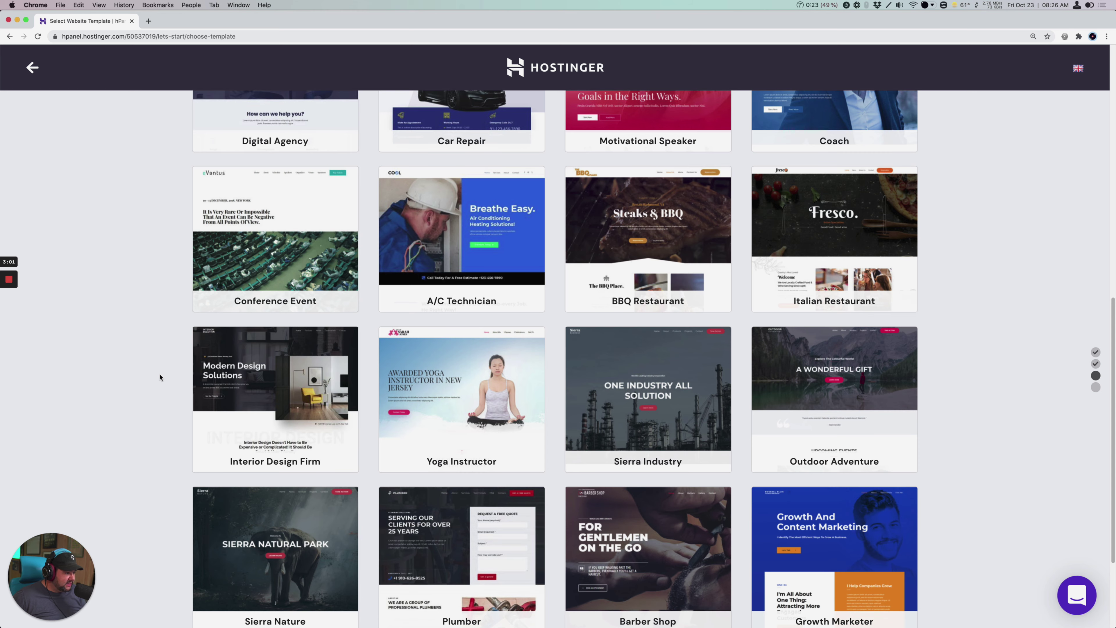
scroll(160, 377, "up", 4)
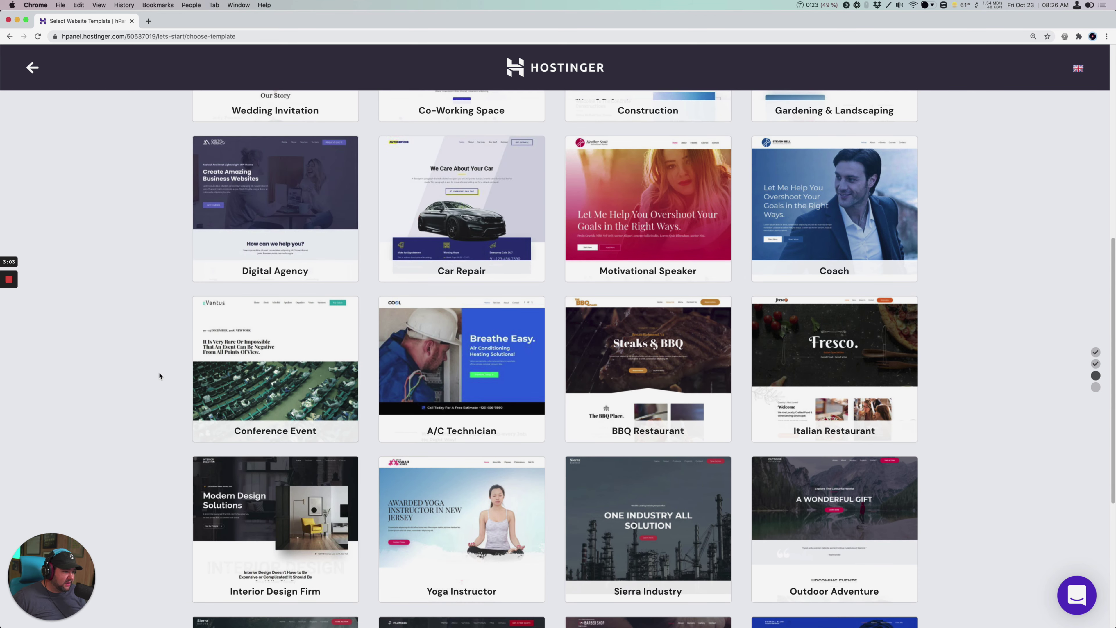
scroll(159, 376, "down", 1)
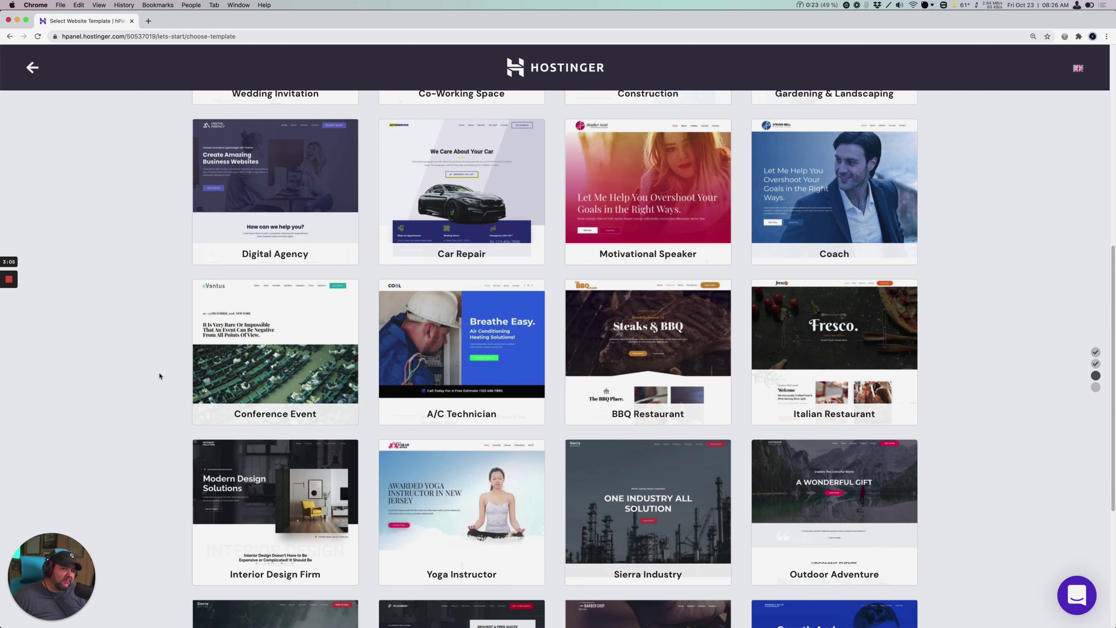
scroll(160, 376, "down", 5)
scroll(160, 376, "down", 1)
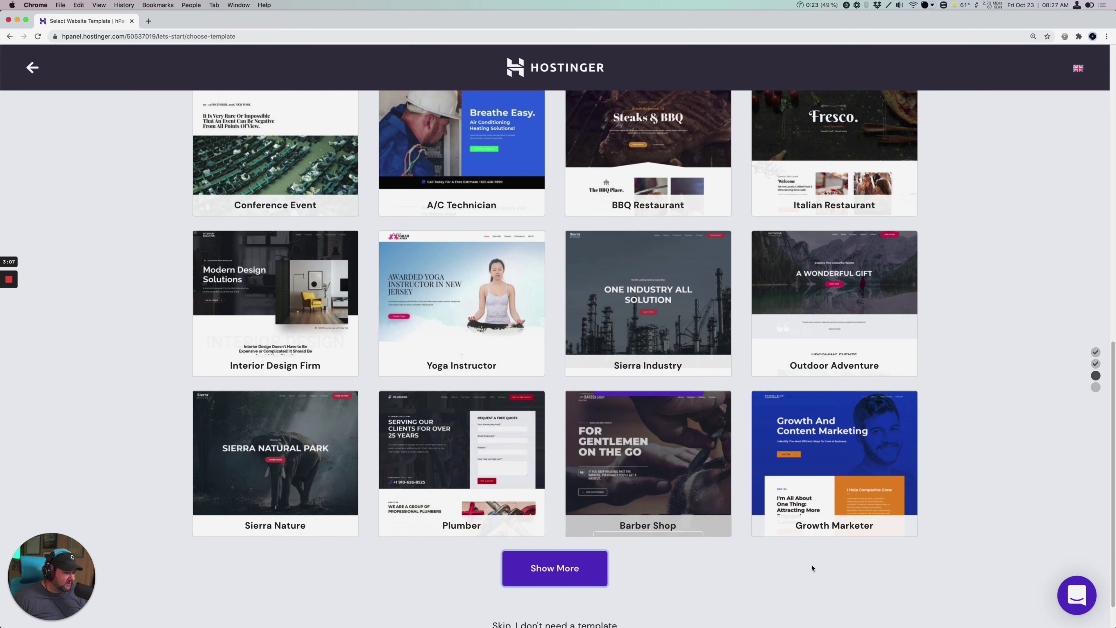
Preview the Growth Marketer template and examine its home page and Blog page
left_click(831, 499)
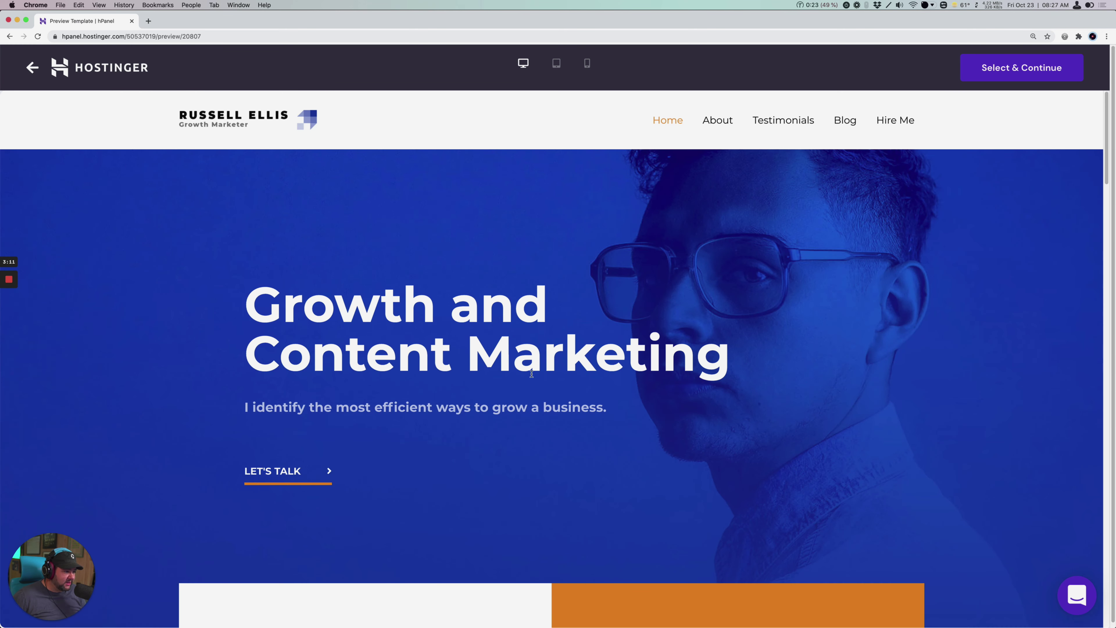
scroll(534, 366, "down", 20)
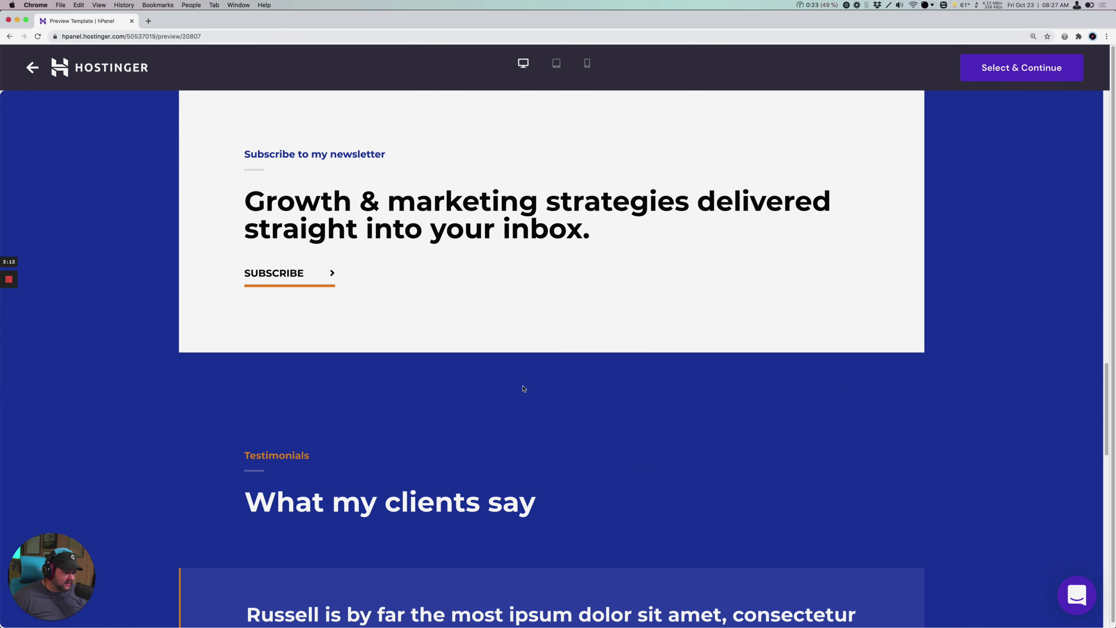
scroll(523, 388, "up", 20)
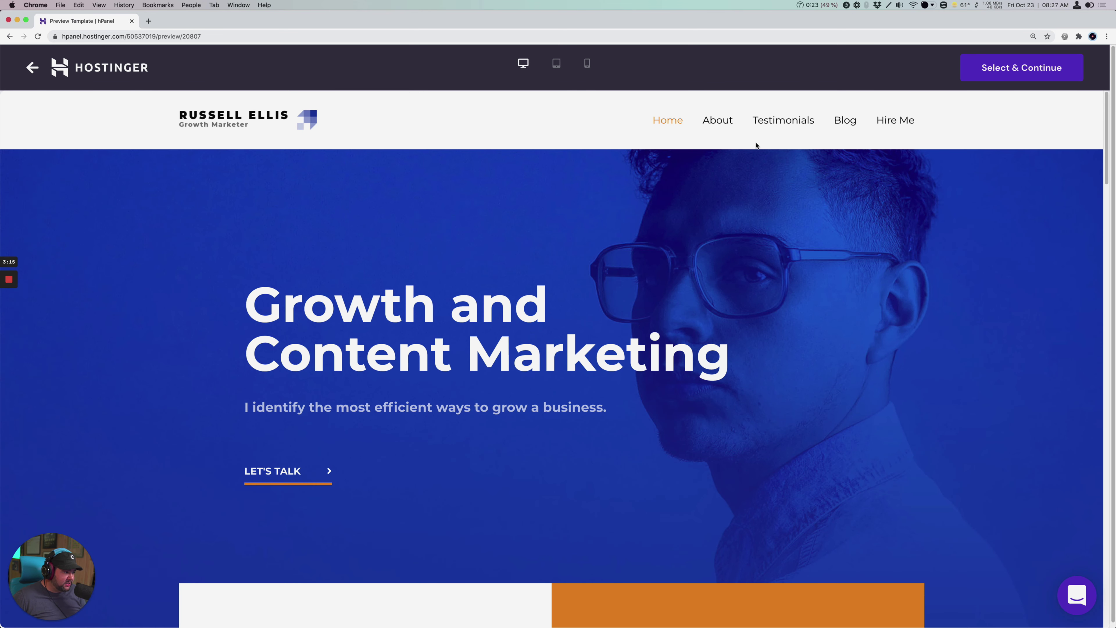
left_click(854, 127)
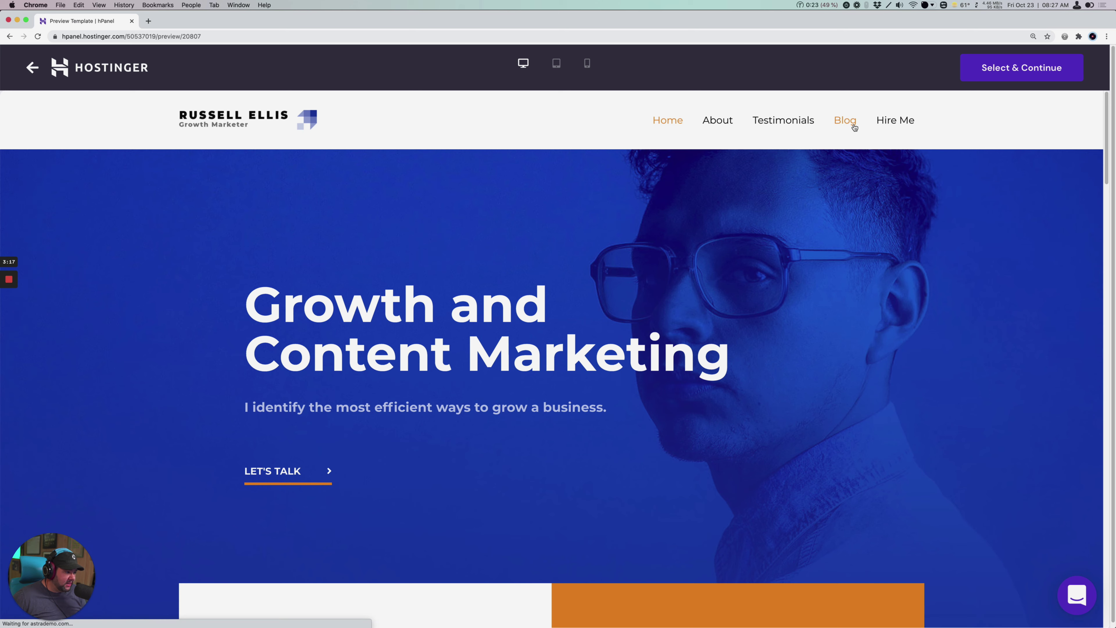
scroll(835, 390, "down", 8)
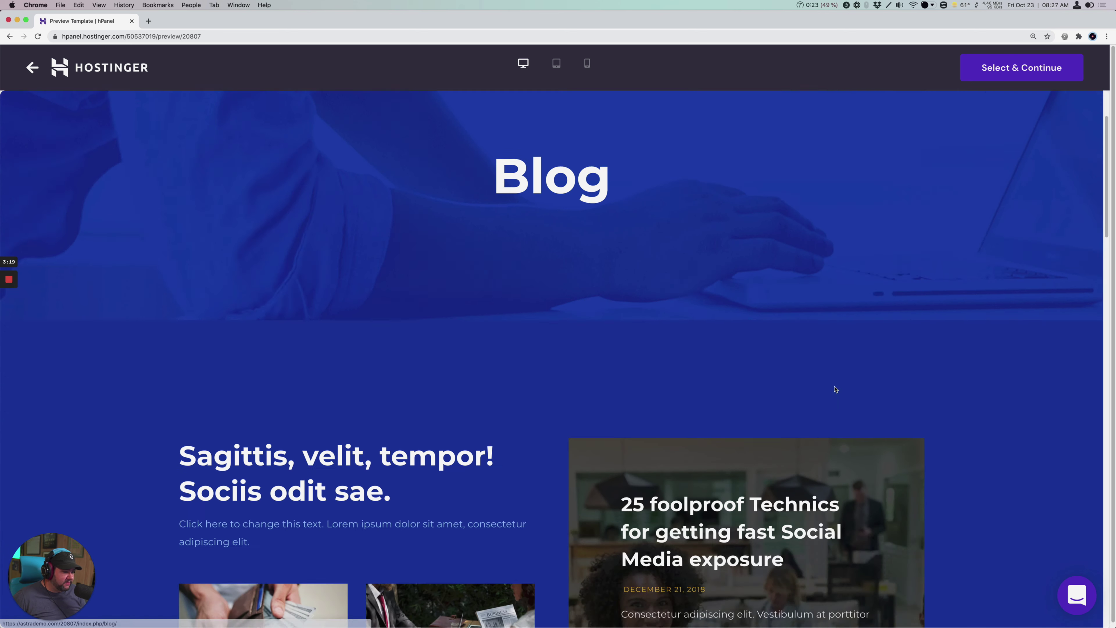
Review the rest of the Blog page preview down to its footer and choose the Growth Marketer template for the site
scroll(833, 389, "down", 5)
scroll(410, 289, "up", 5)
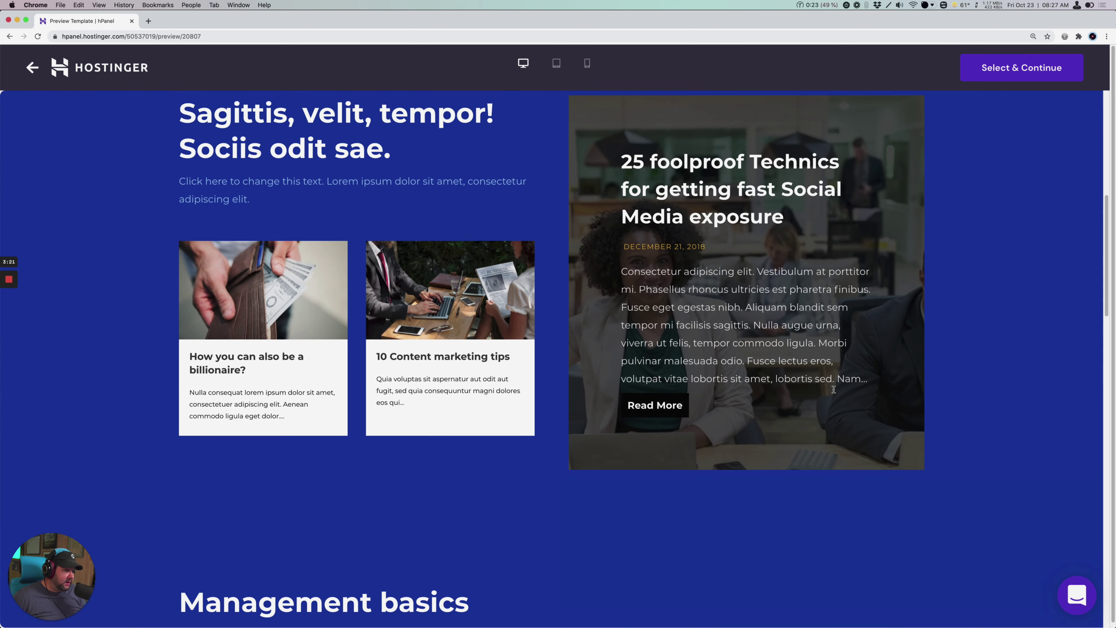
scroll(558, 324, "down", 15)
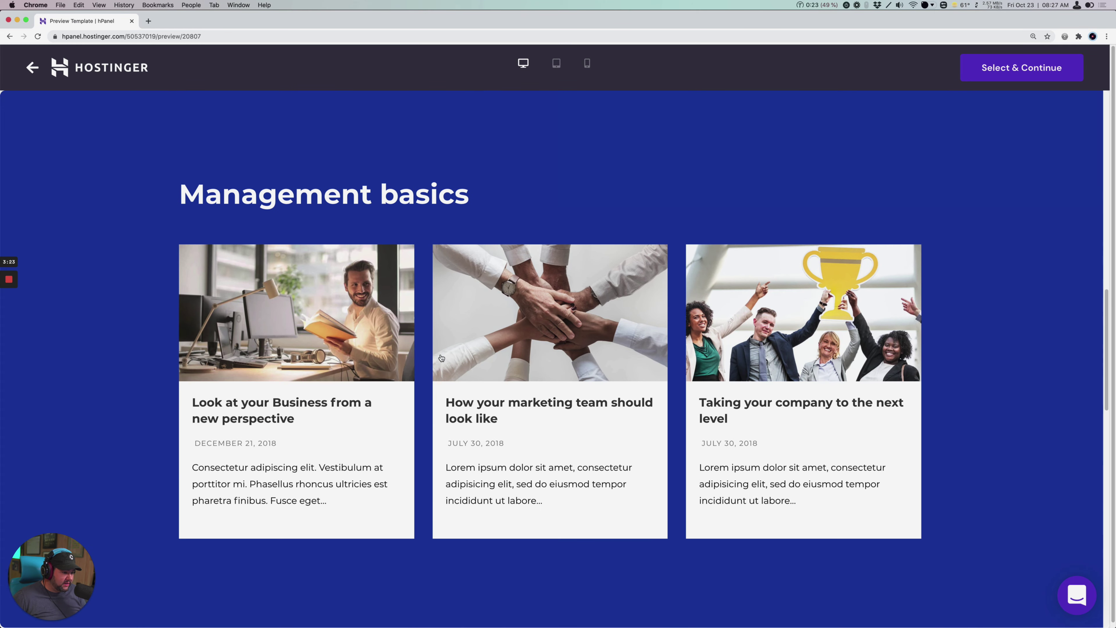
scroll(371, 370, "down", 15)
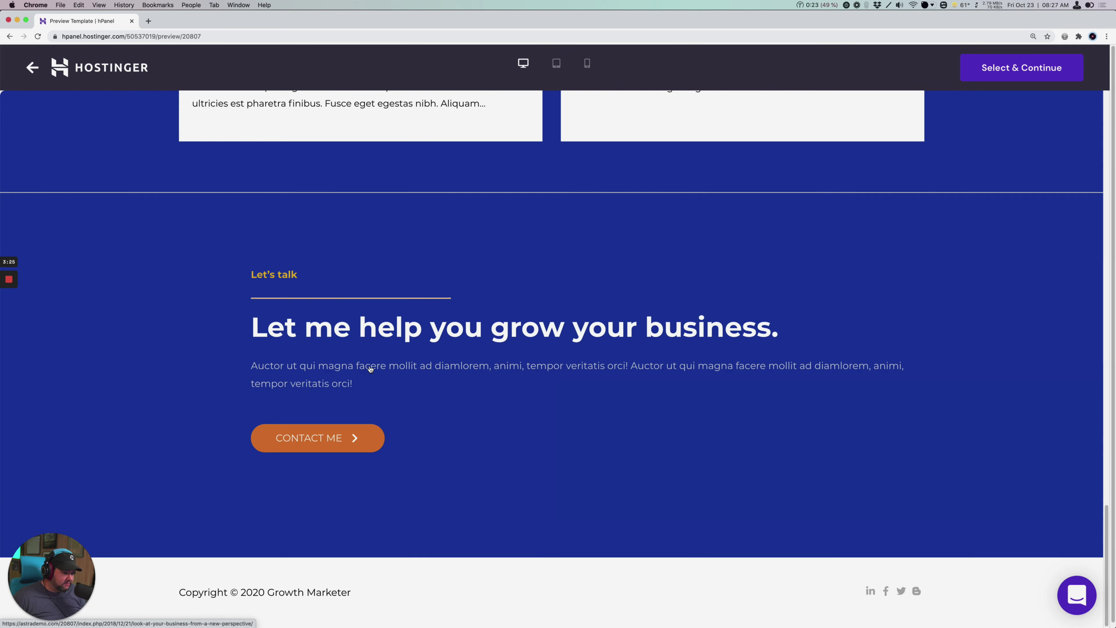
scroll(369, 366, "up", 20)
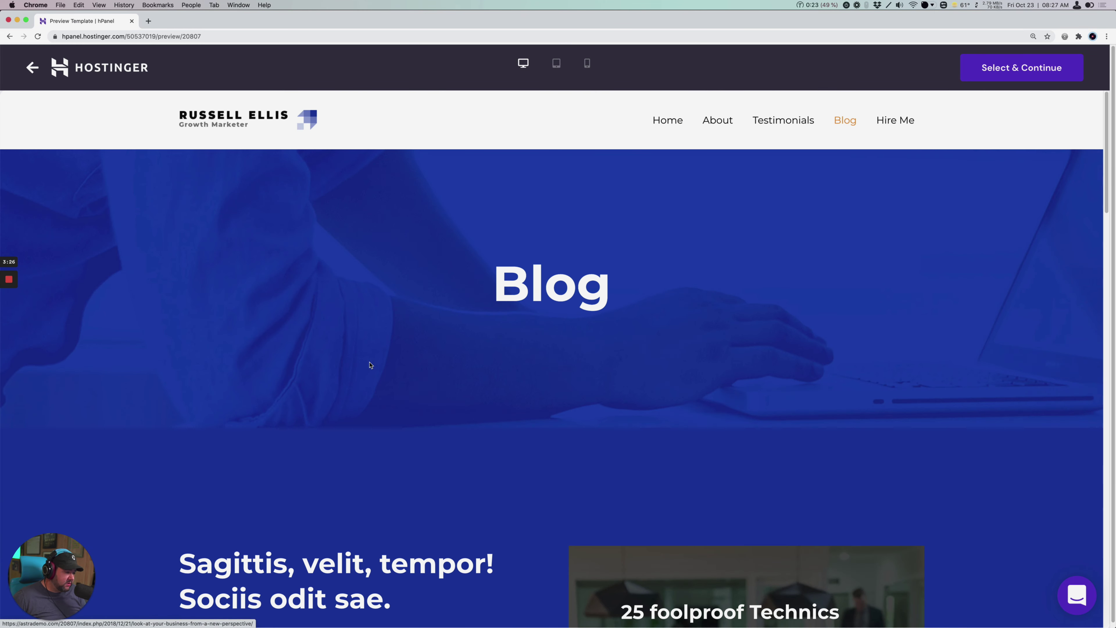
left_click(1014, 69)
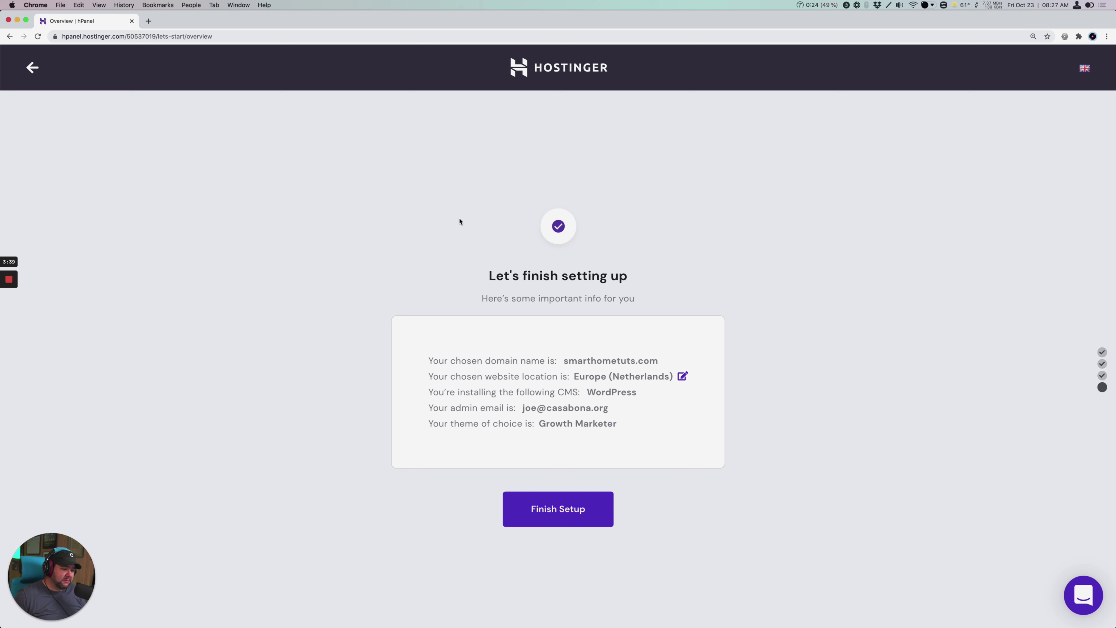
Set the website's server location to North America (USA) and finish the setup
left_click(580, 515)
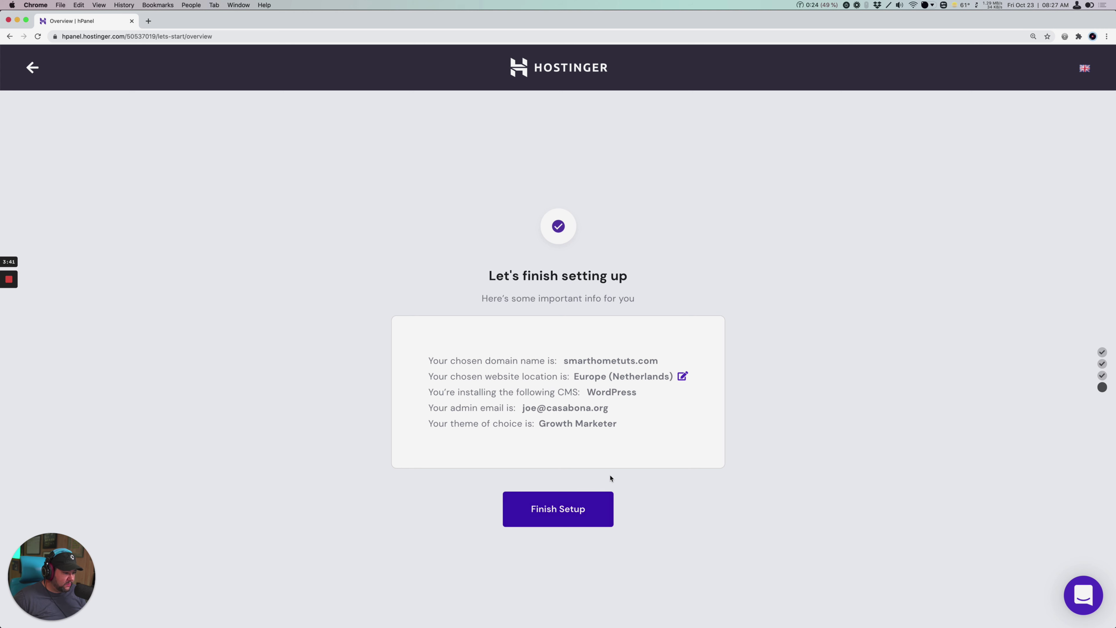
left_click(681, 376)
left_click(653, 325)
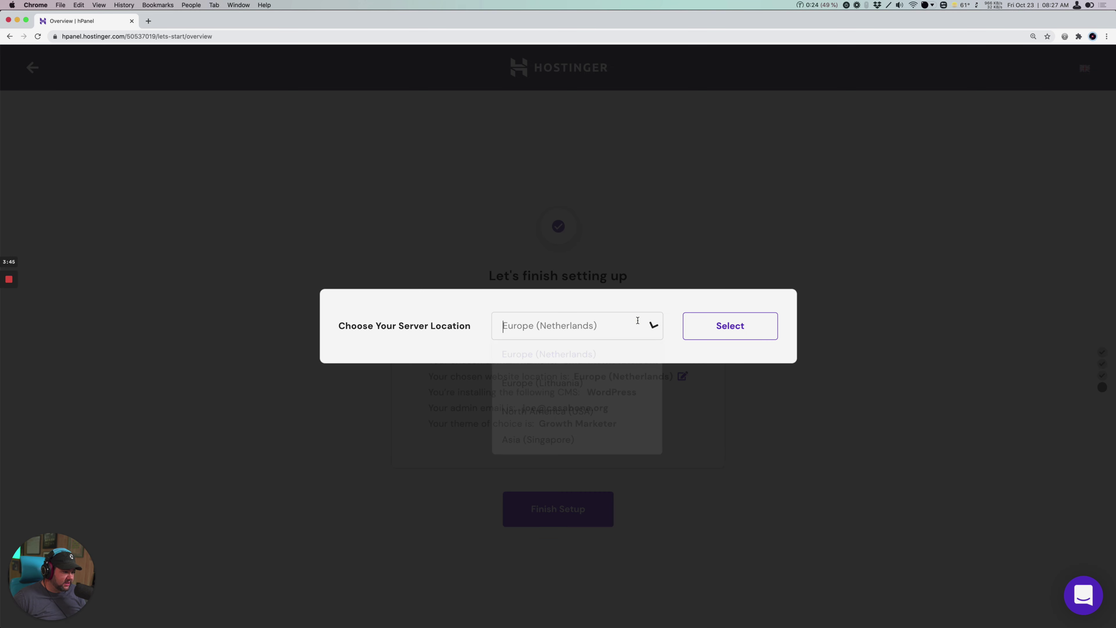
left_click(589, 413)
left_click(730, 326)
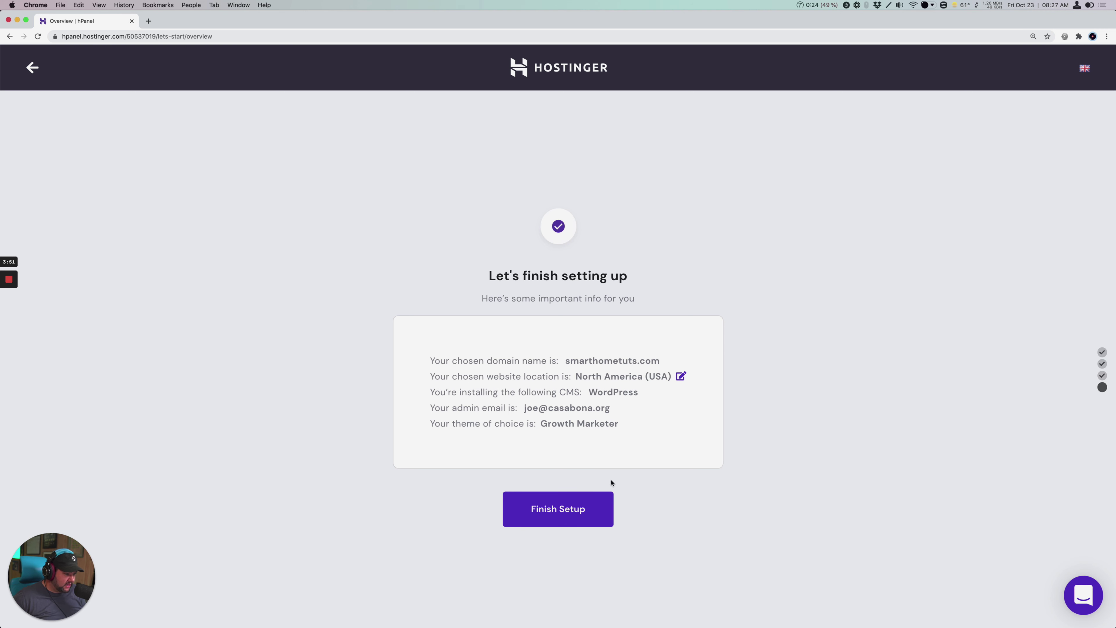
left_click(581, 515)
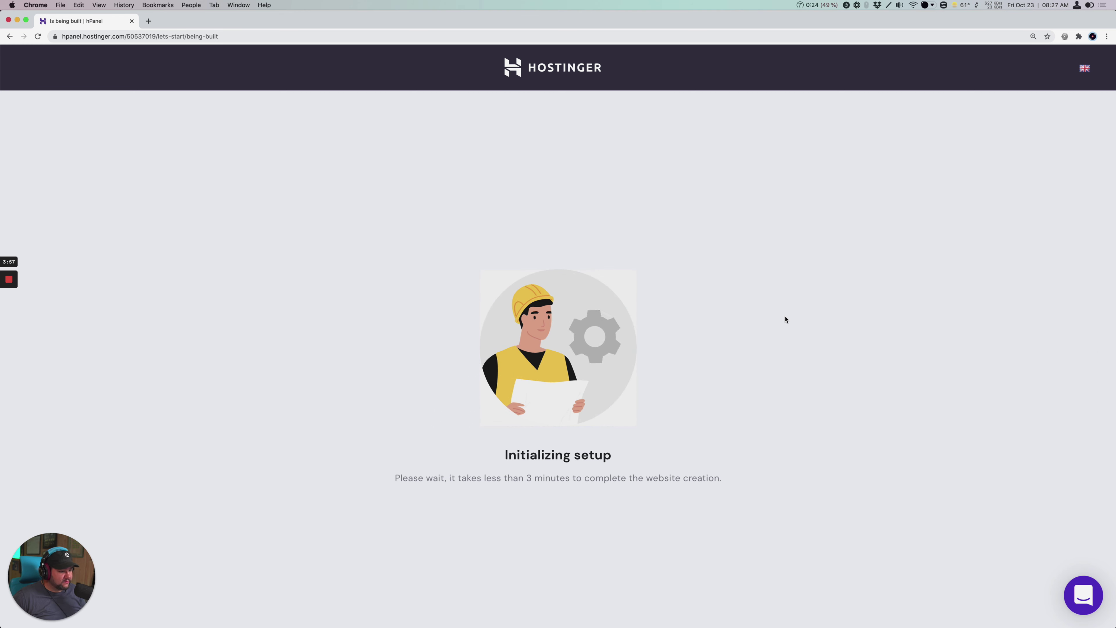
mouse_move(86, 592)
left_click(51, 618)
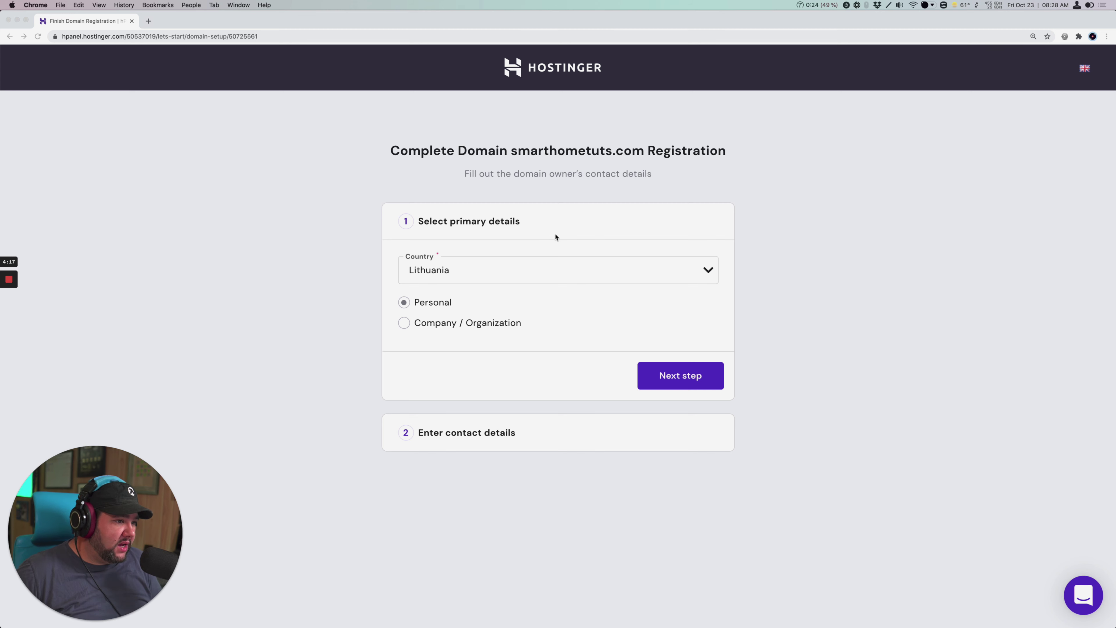
Set the domain owner's country to United States of America, keep the Personal type and continue to the last name in the contact details
left_click(586, 272)
left_click(703, 270)
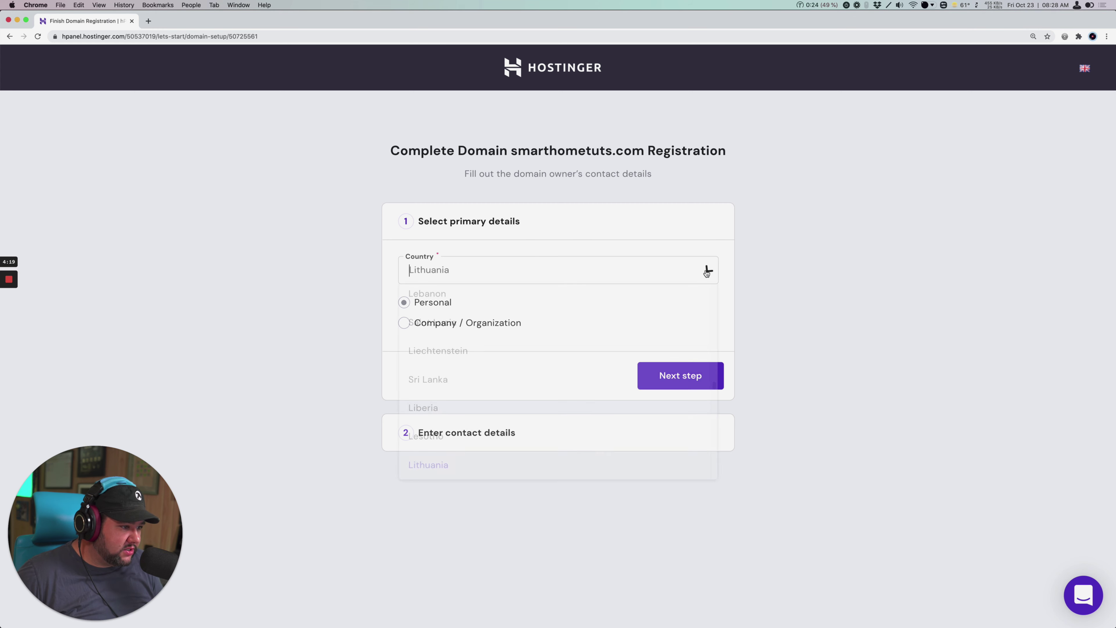
scroll(549, 440, "up", 6)
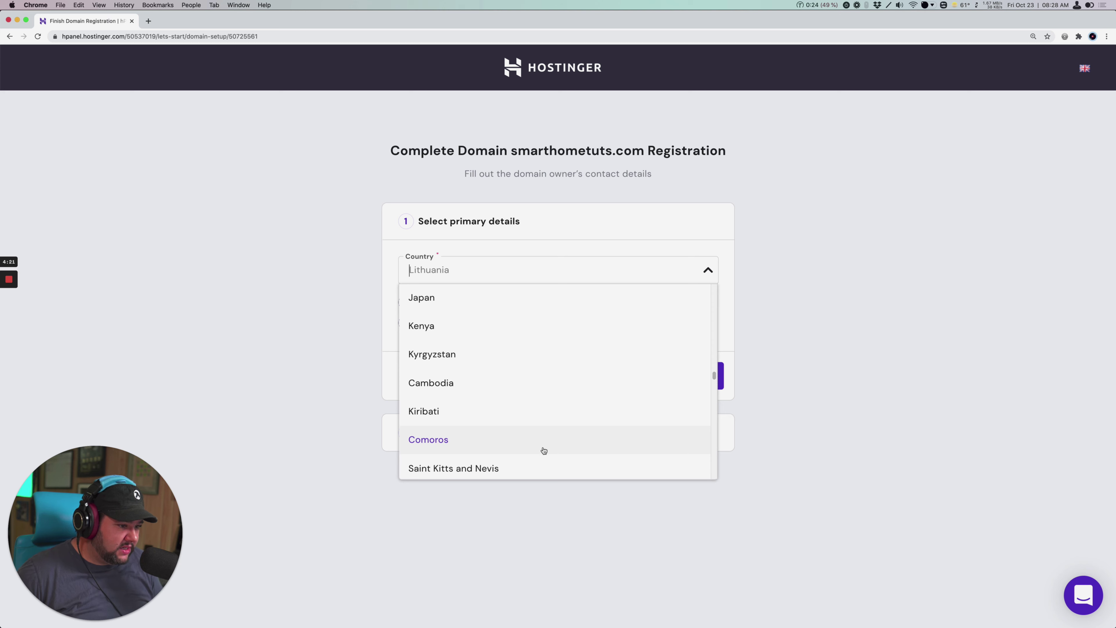
scroll(547, 439, "up", 10)
scroll(544, 441, "down", 15)
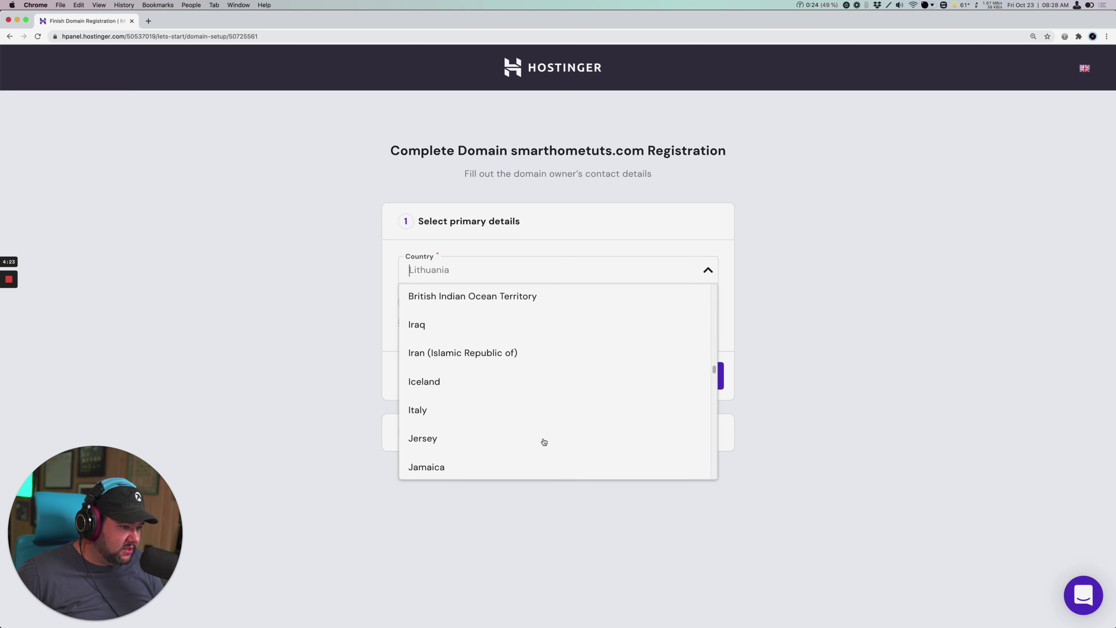
scroll(544, 441, "down", 15)
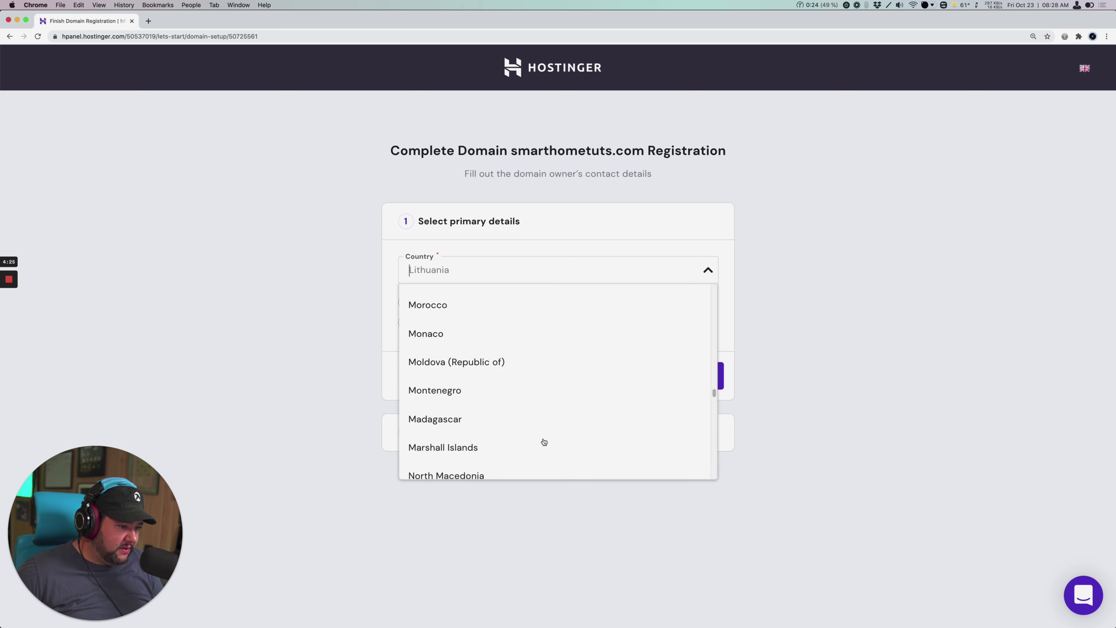
scroll(544, 441, "down", 15)
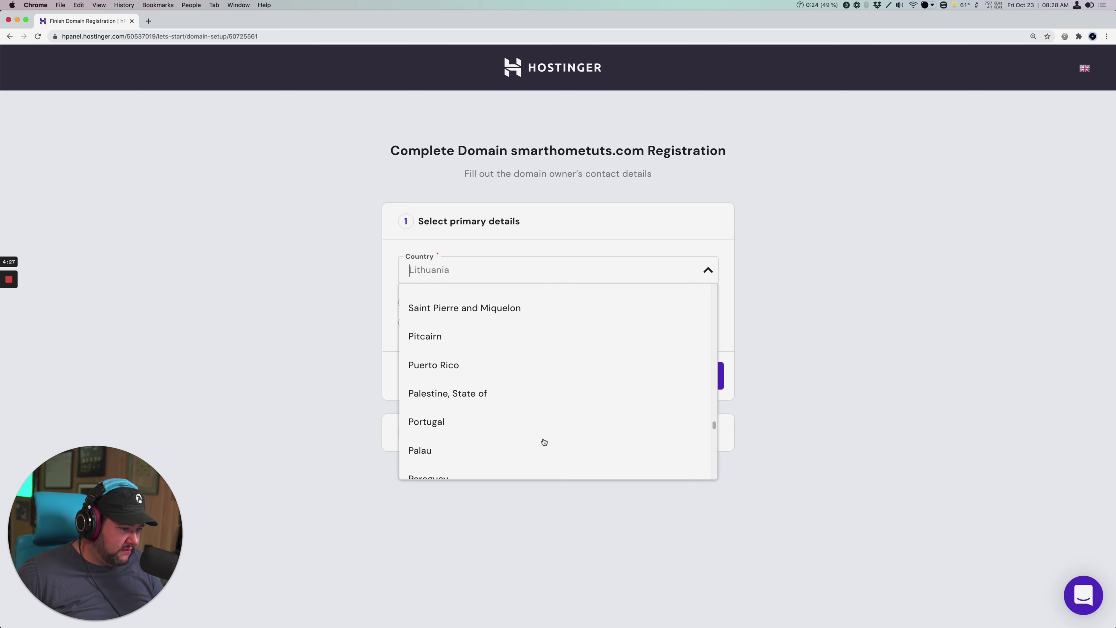
scroll(544, 442, "down", 15)
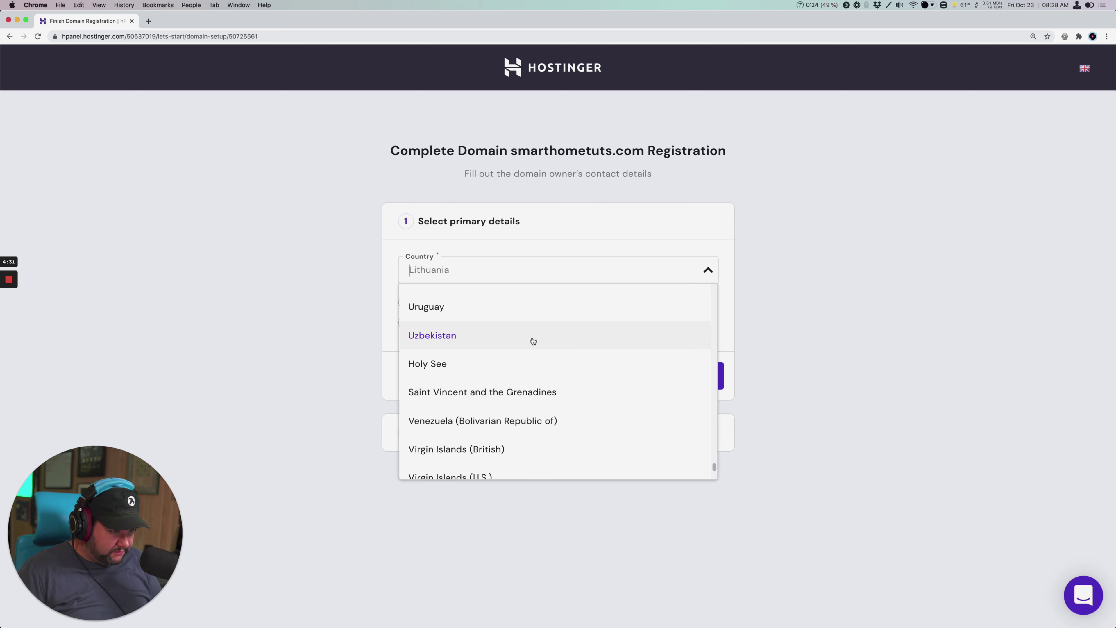
type("United")
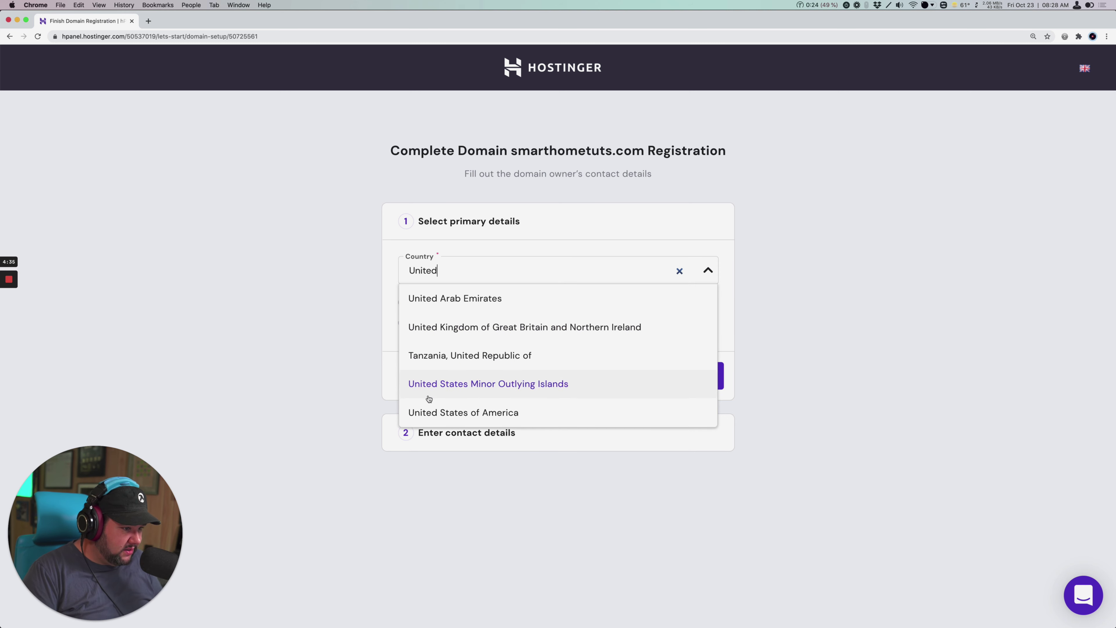
left_click(439, 410)
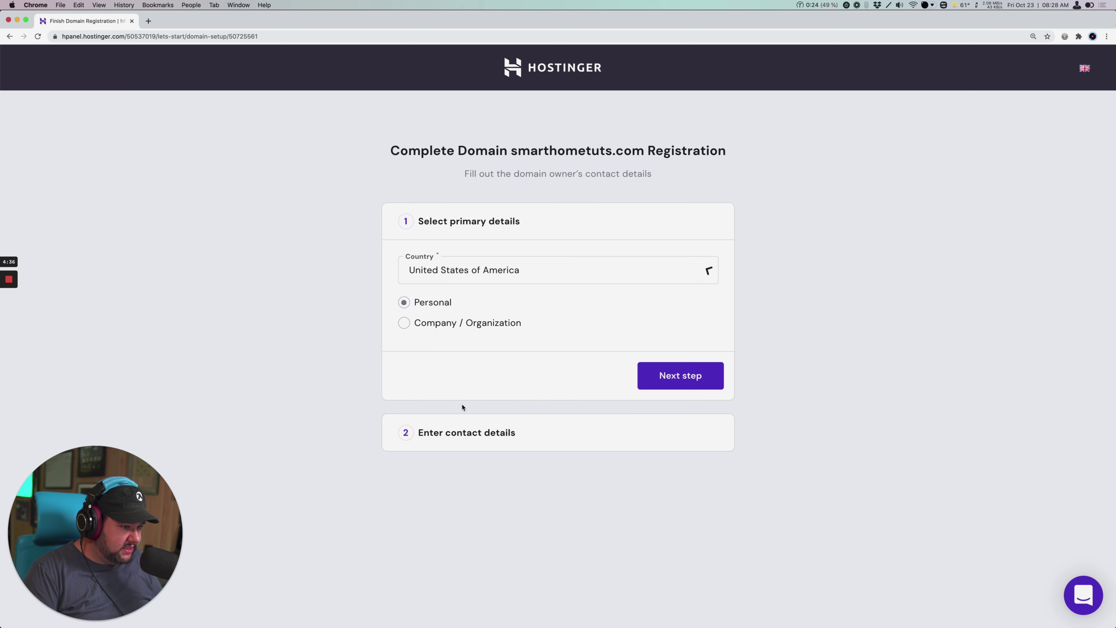
left_click(643, 373)
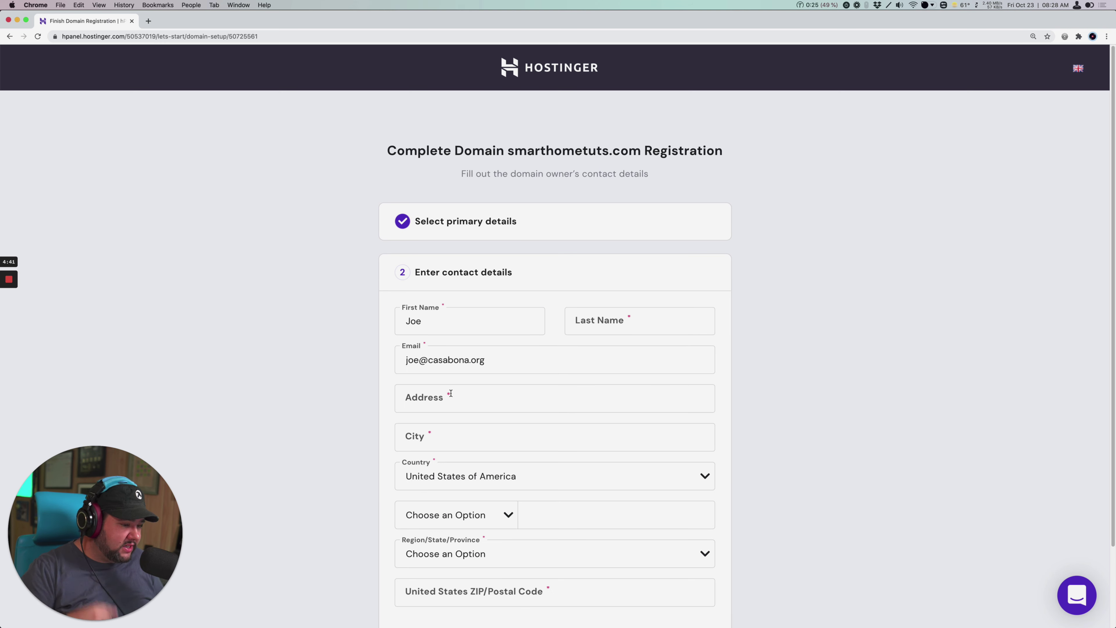
left_click(596, 326)
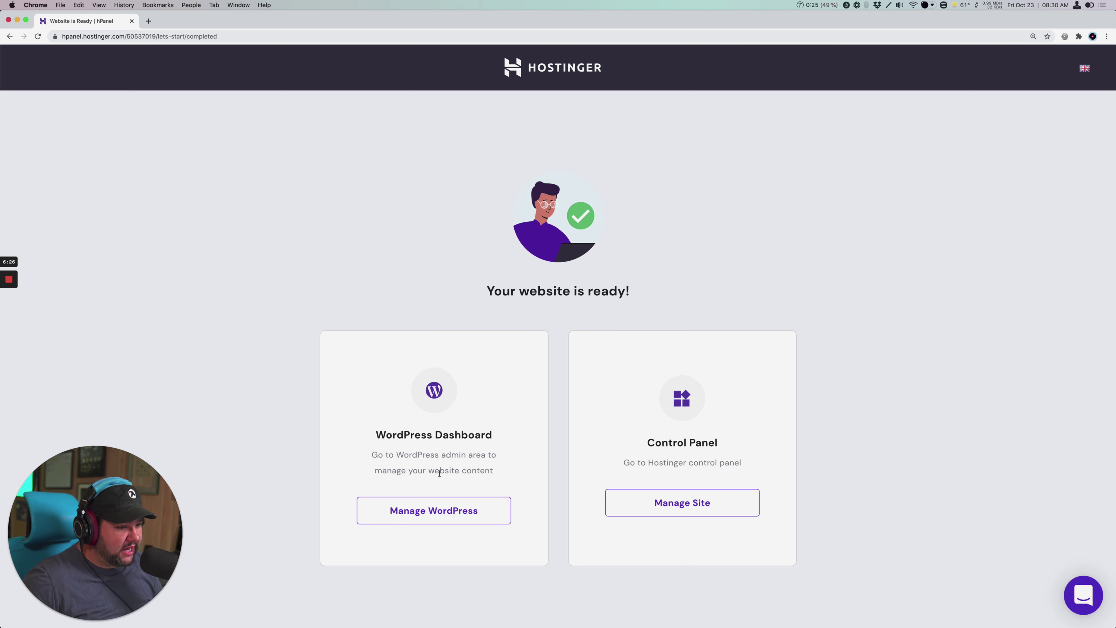
Open the WordPress dashboard of the new site in a new tab and switch to it
right_click(457, 520)
left_click(470, 522)
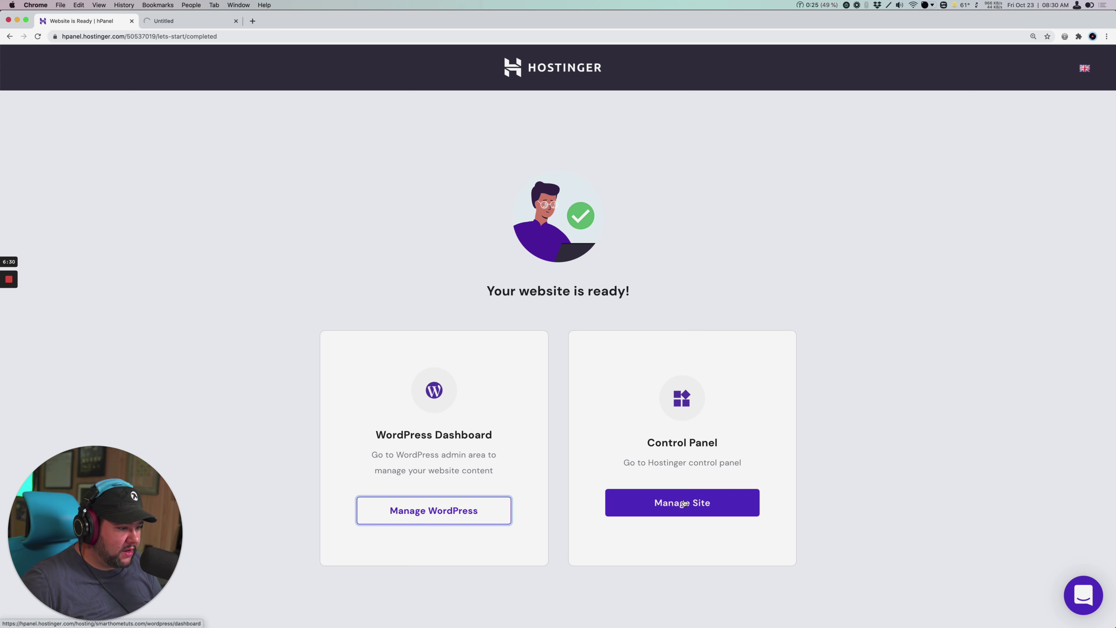
left_click(184, 23)
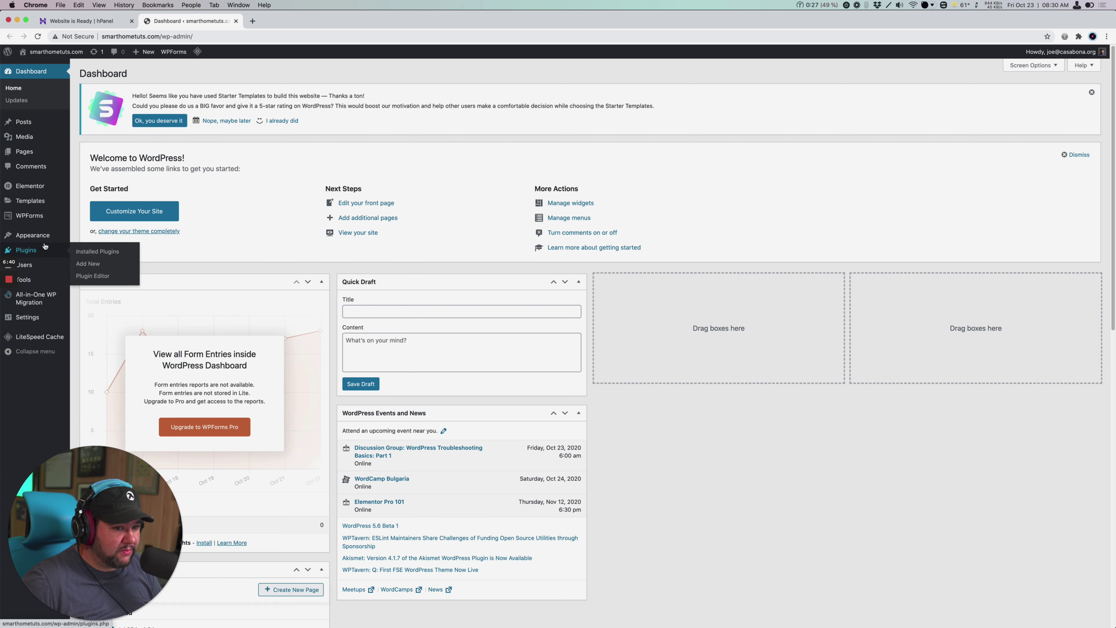
mouse_move(34, 285)
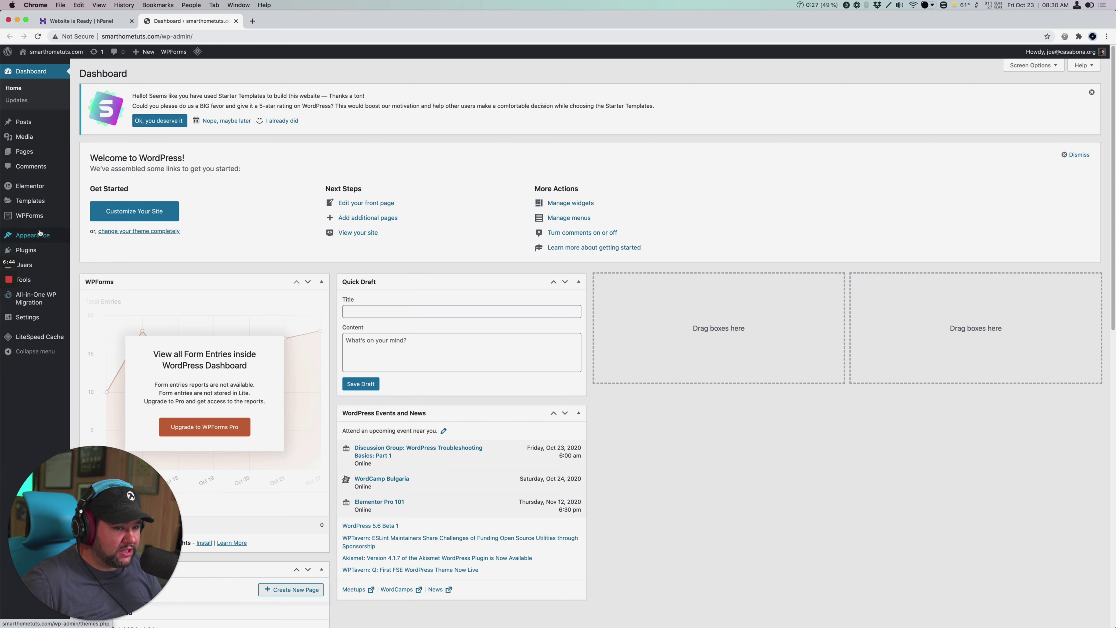
Dismiss the Starter Templates library notice on the Plugins page and review the installed plugins
left_click(39, 255)
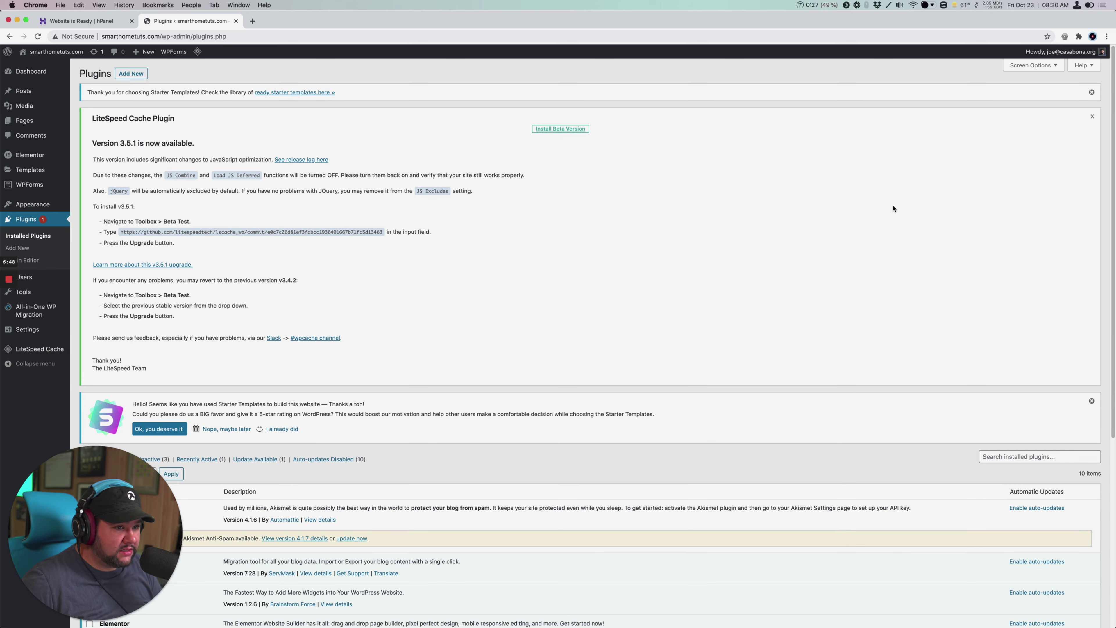
left_click(1091, 92)
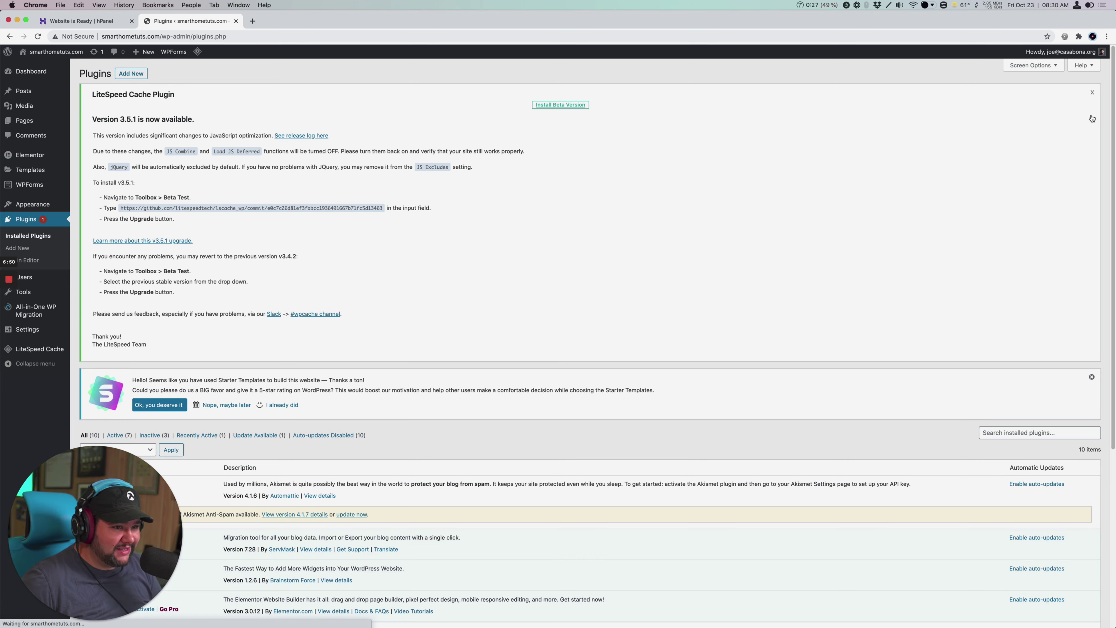
scroll(761, 333, "down", 5)
scroll(737, 367, "down", 2)
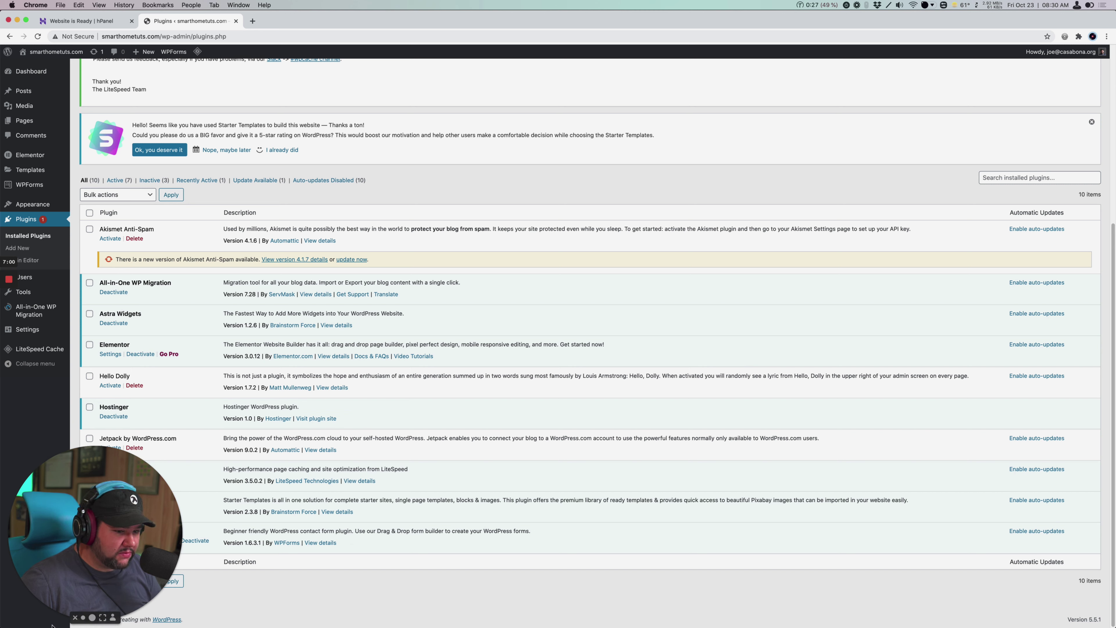
left_click(83, 618)
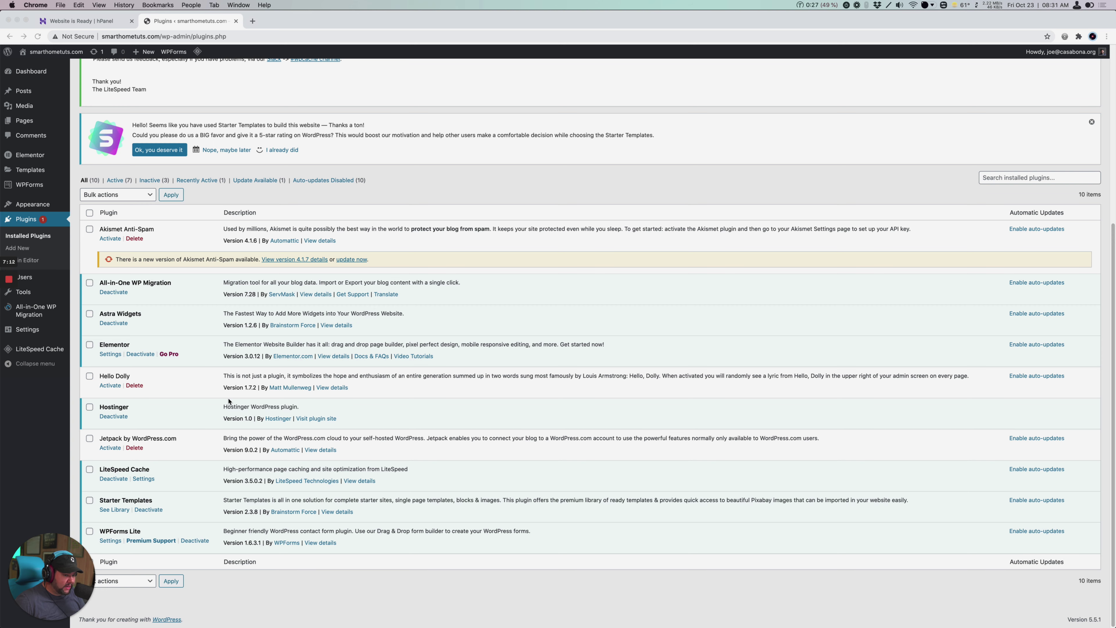
Open the installed themes page and load the live smarthometuts.com site in a new tab
left_click(39, 206)
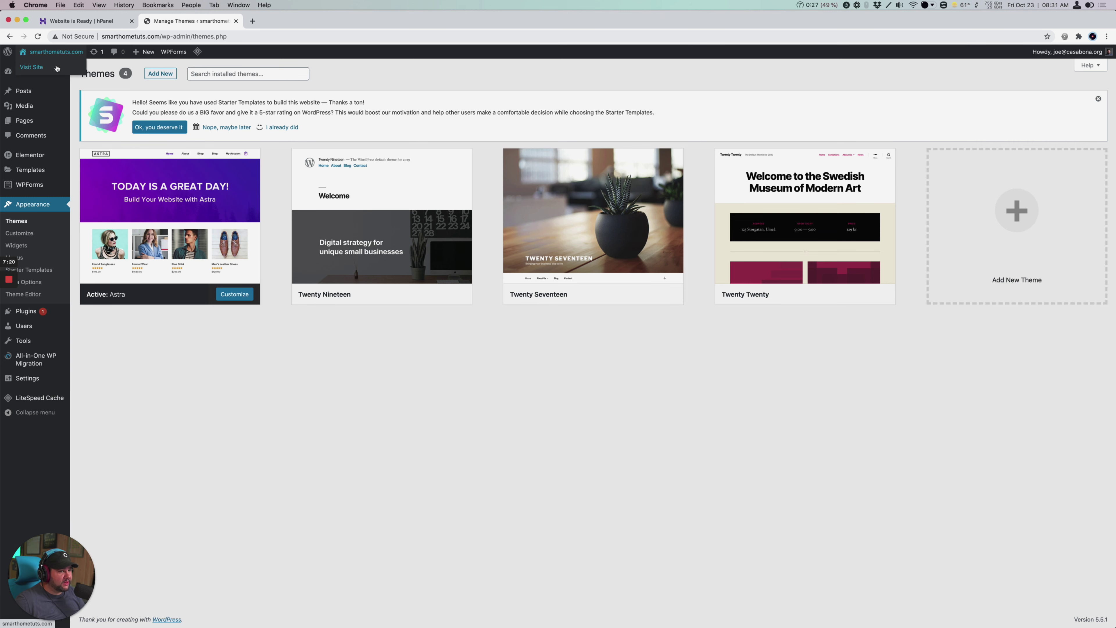
right_click(56, 68)
left_click(84, 73)
left_click(294, 21)
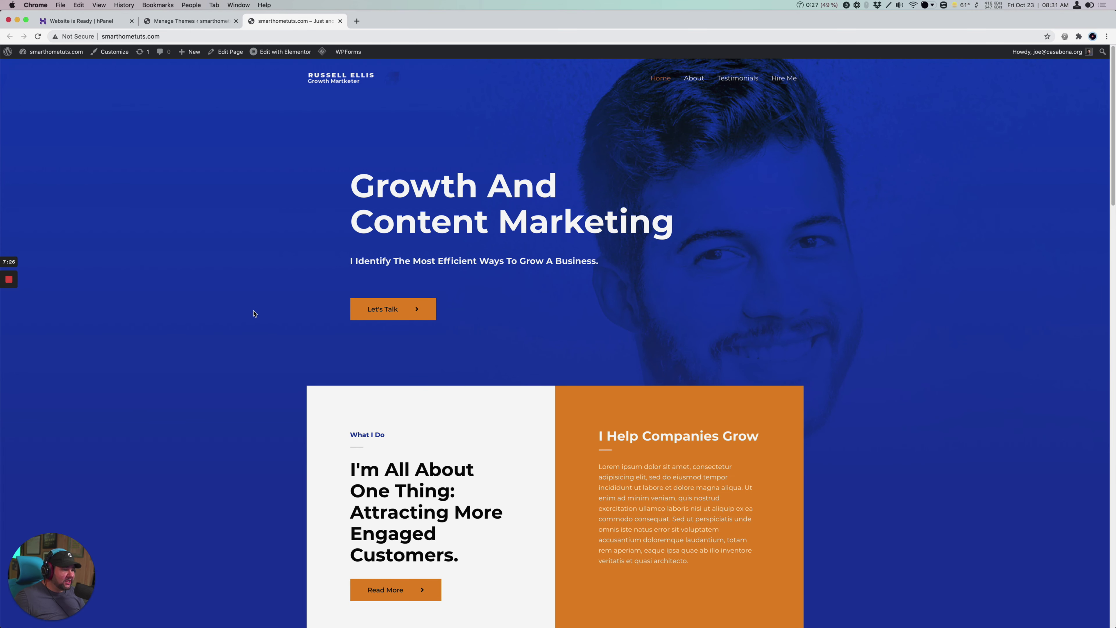
Look through the live home page's sections down to the footer and return to its beginning
scroll(182, 390, "down", 8)
scroll(183, 390, "down", 18)
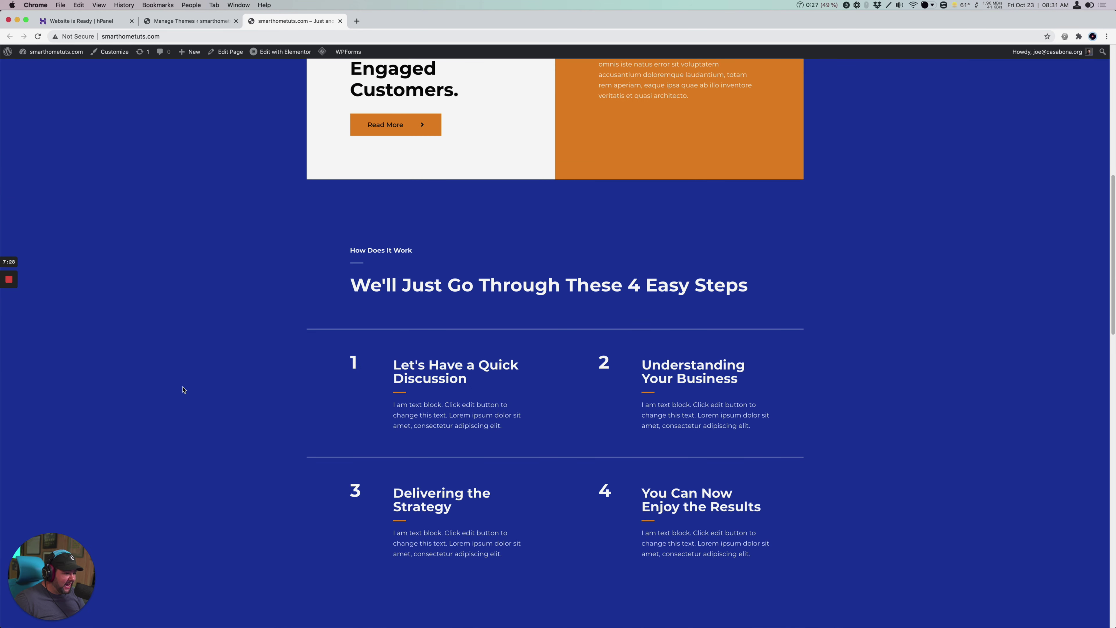
scroll(183, 390, "down", 7)
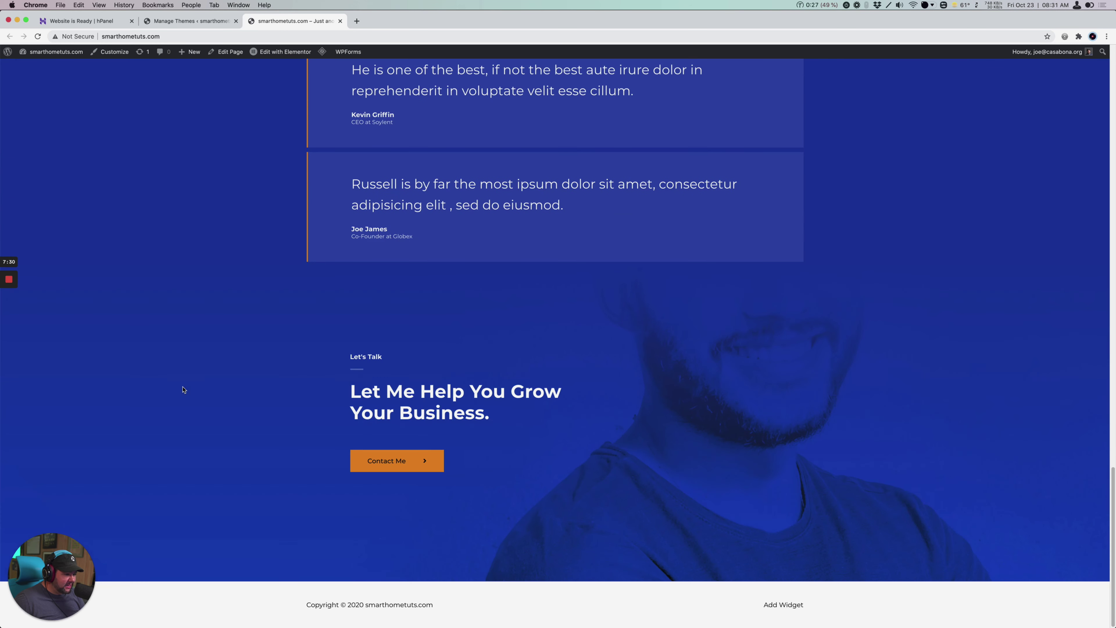
key("Home")
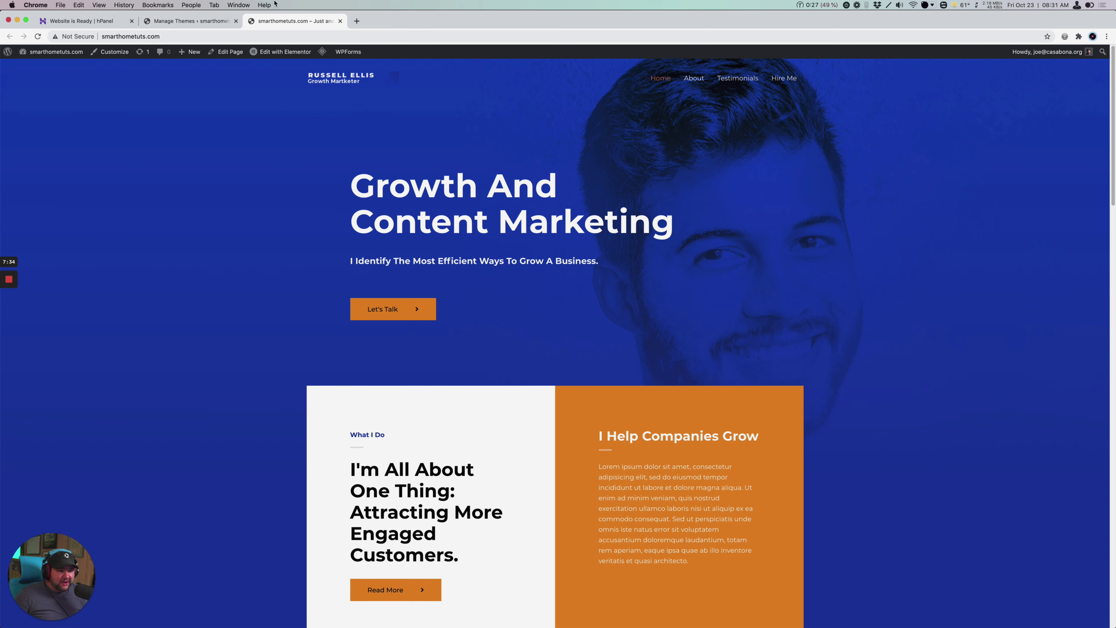
Dismiss the Starter Templates rating notice on the Themes page and return to the Hostinger setup completion page
left_click(189, 21)
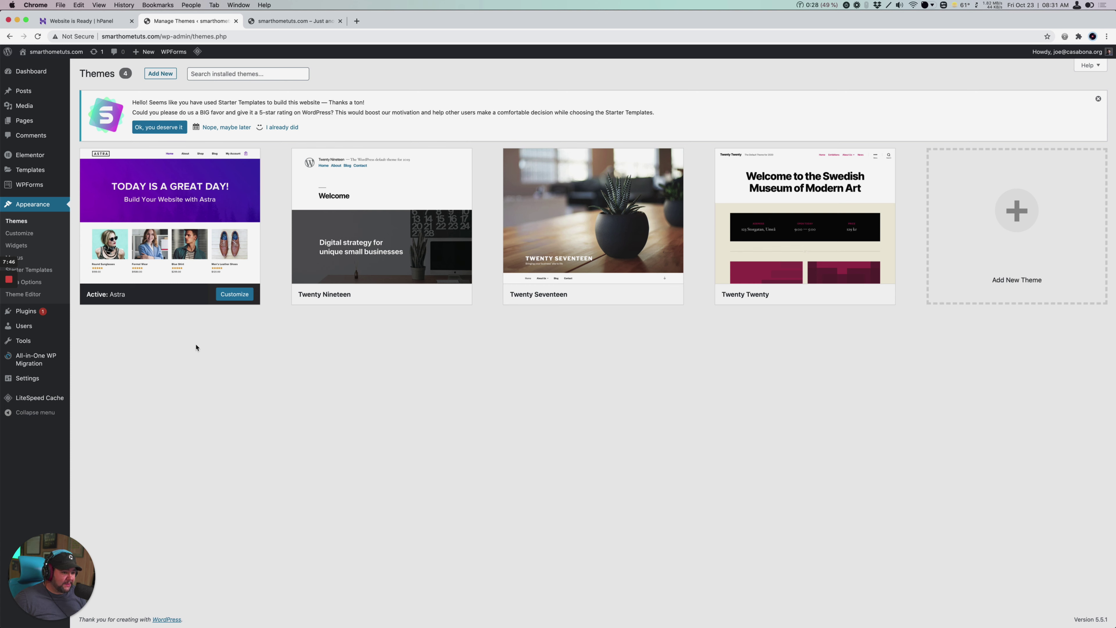
mouse_move(181, 209)
left_click(1098, 98)
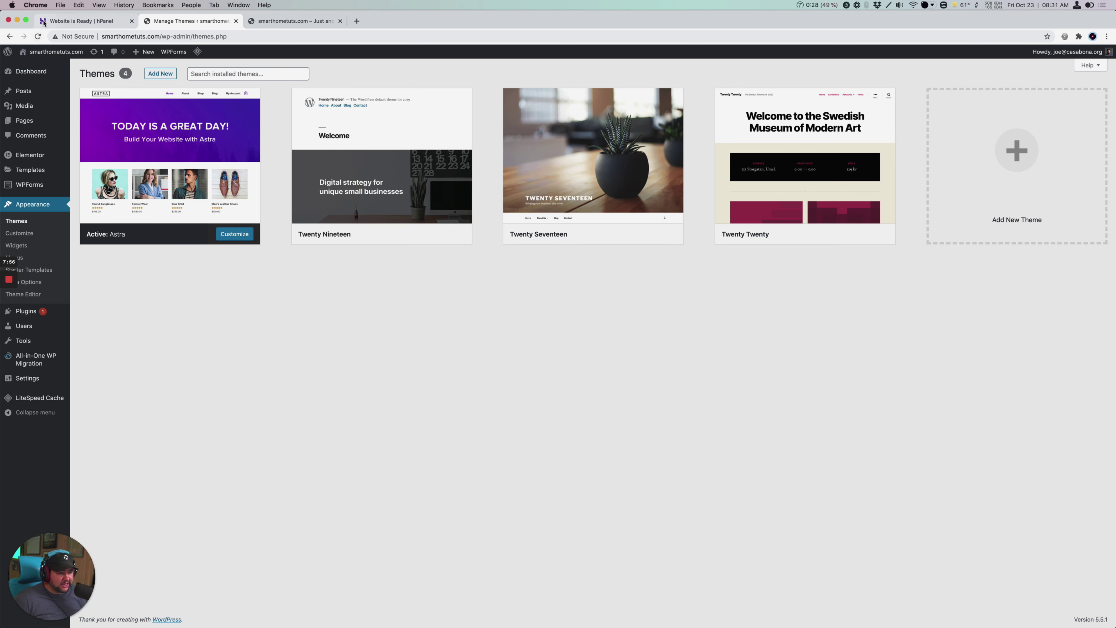
left_click(100, 30)
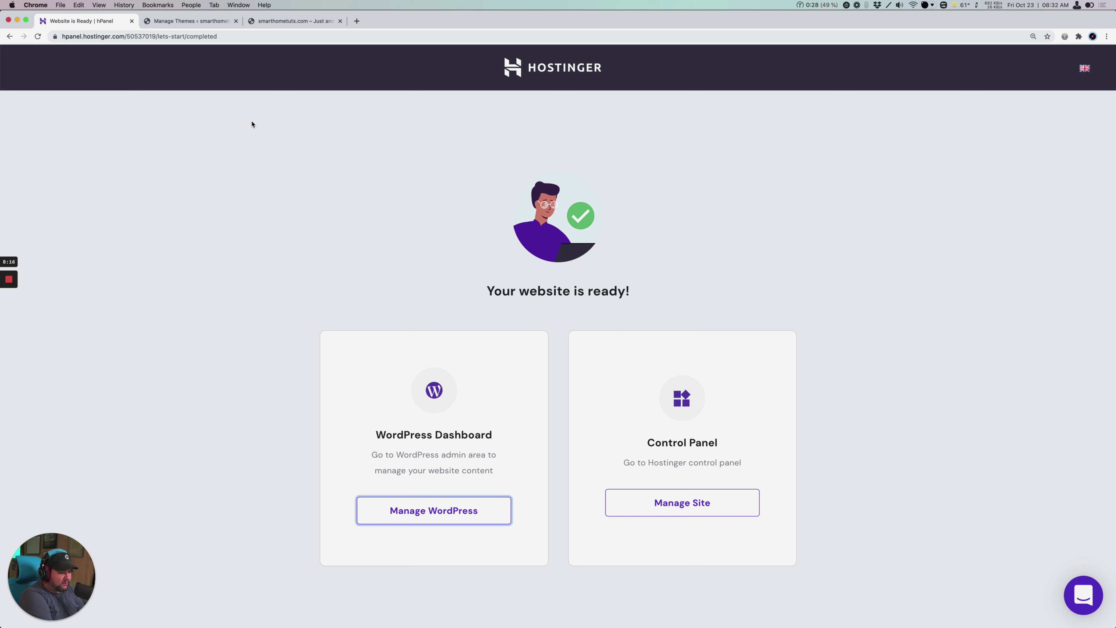
Open the Hostinger control panel for smarthometuts.com to manage the new site
left_click(710, 503)
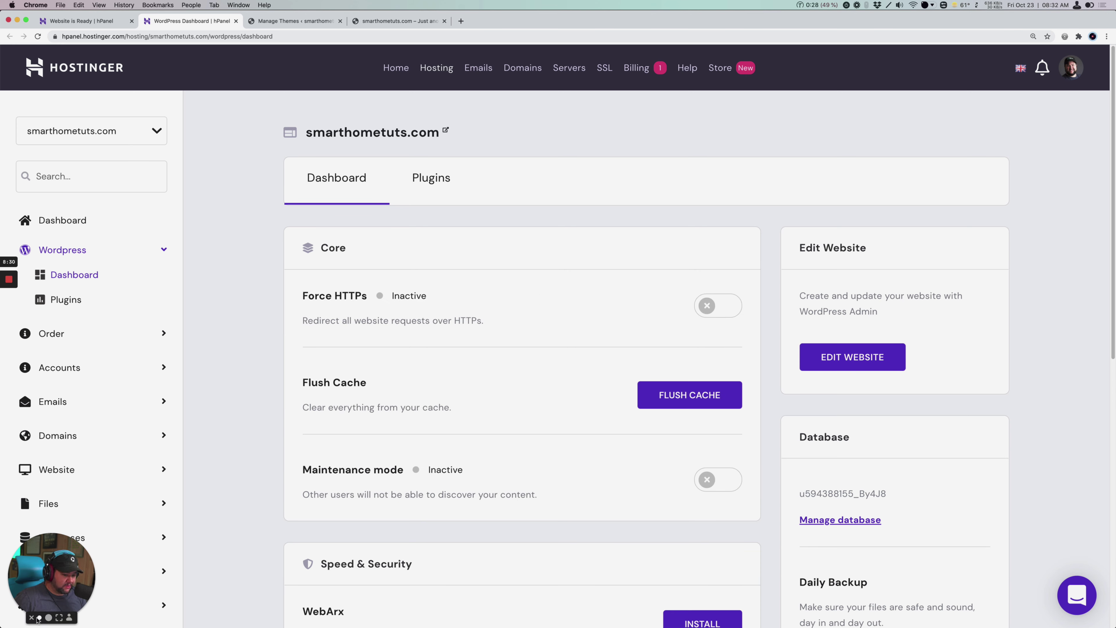
left_click(32, 619)
scroll(50, 470, "down", 1)
scroll(54, 473, "up", 1)
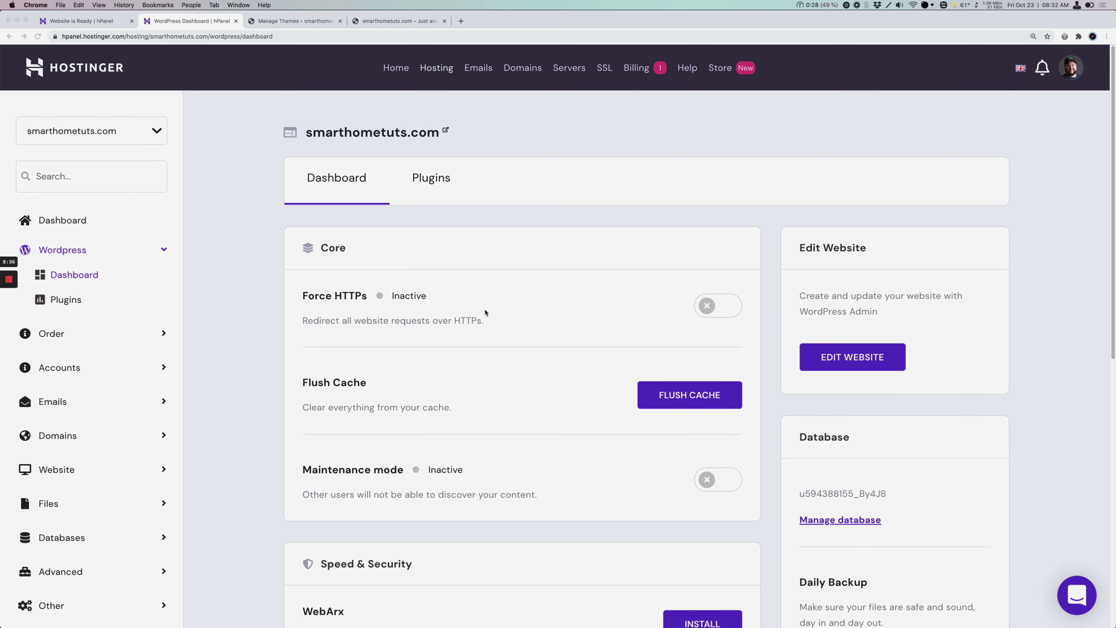
Try to turn on Force HTTPs for the site and dismiss the SSL certificate purchase offer
left_click(709, 308)
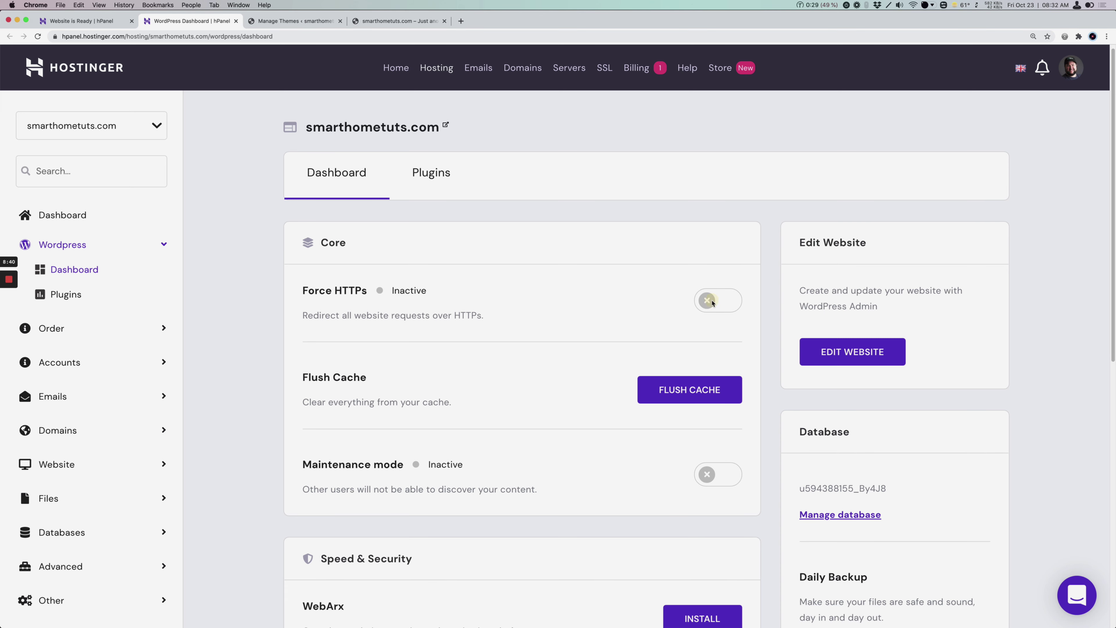
left_click(708, 305)
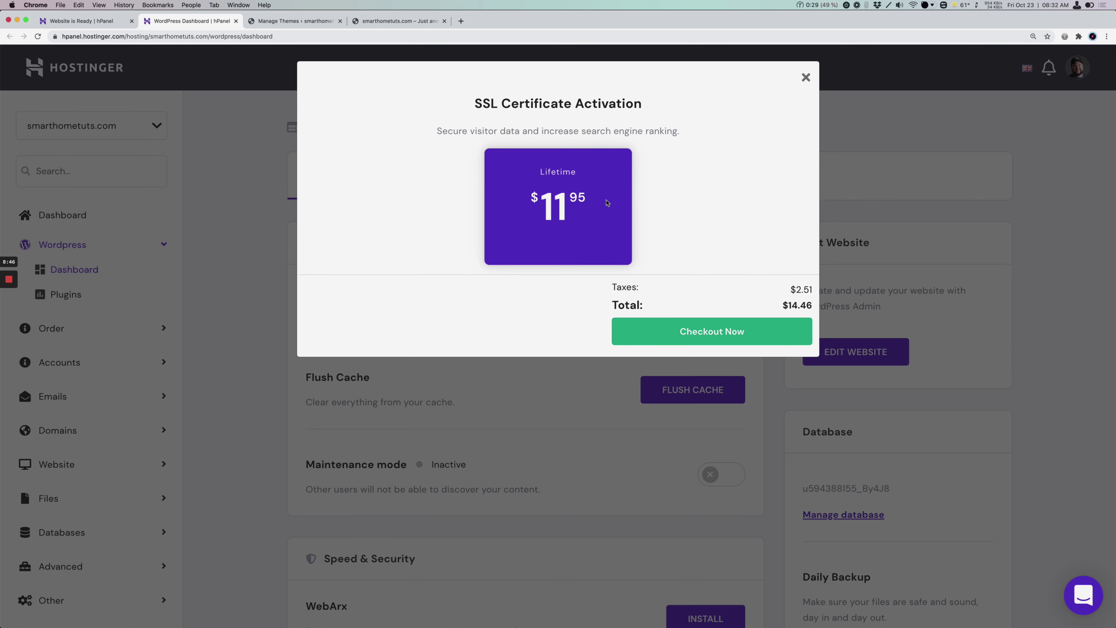
left_click(805, 78)
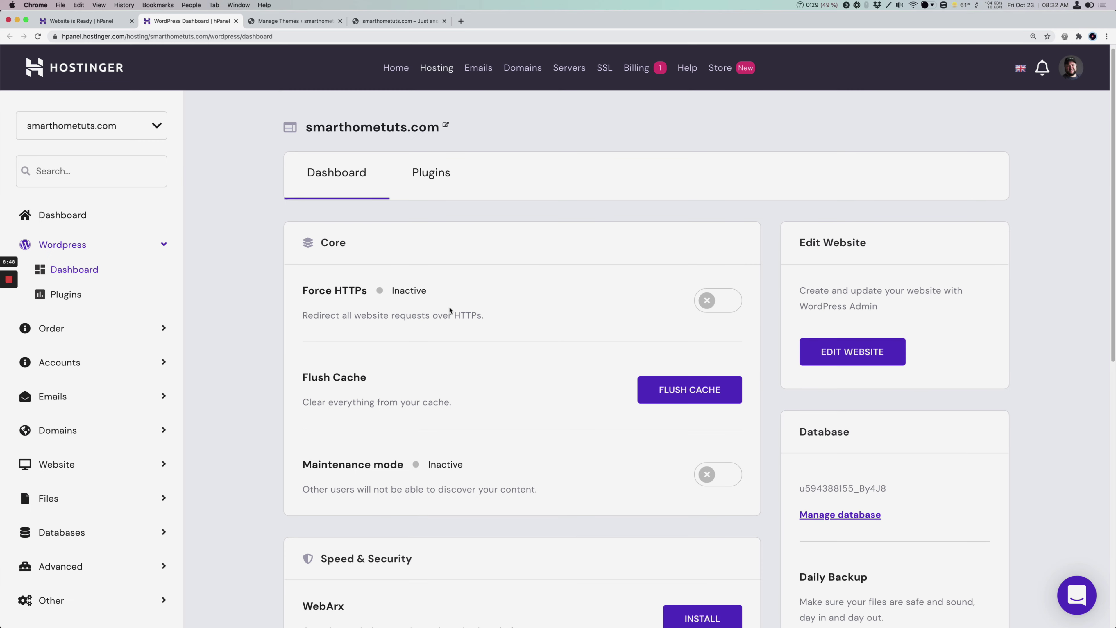
Look through the site's domain and advanced settings and open the SSL page
left_click(106, 430)
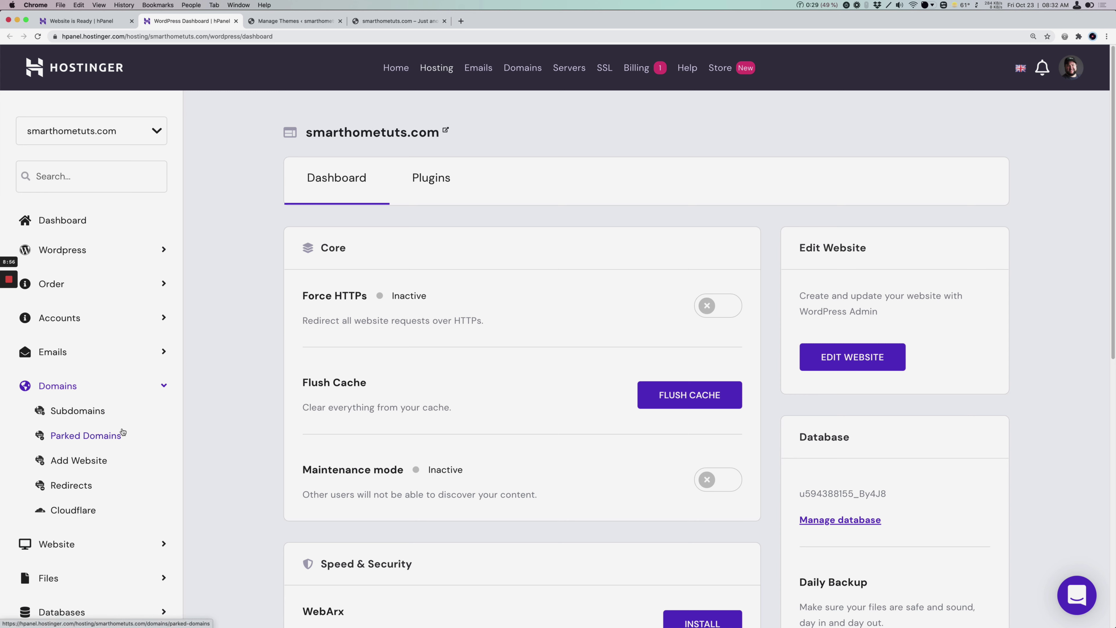
left_click(150, 390)
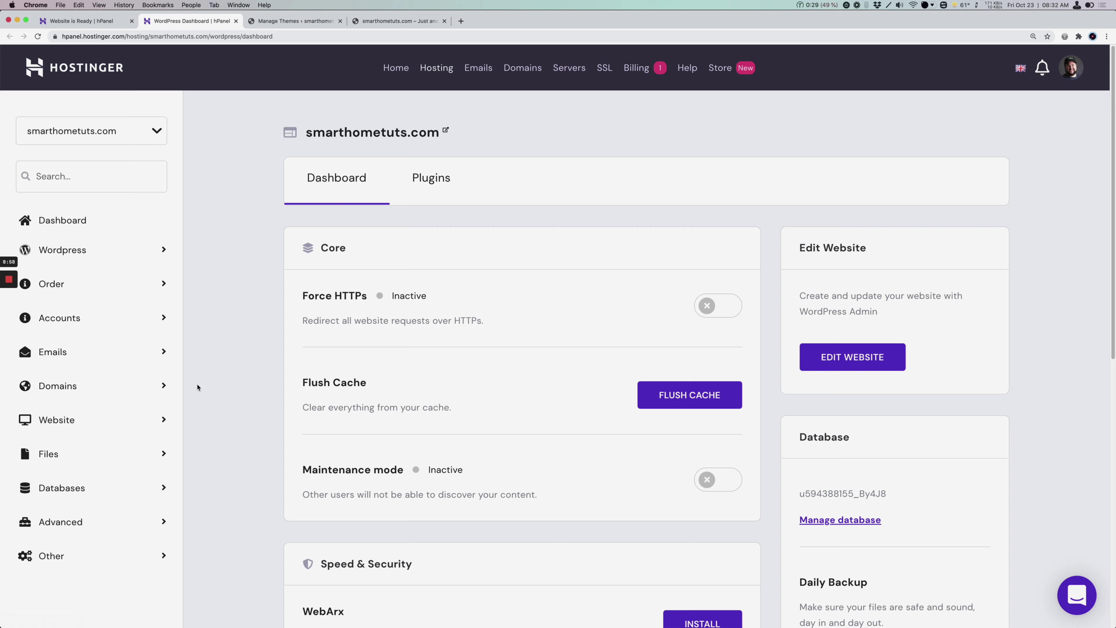
left_click(167, 522)
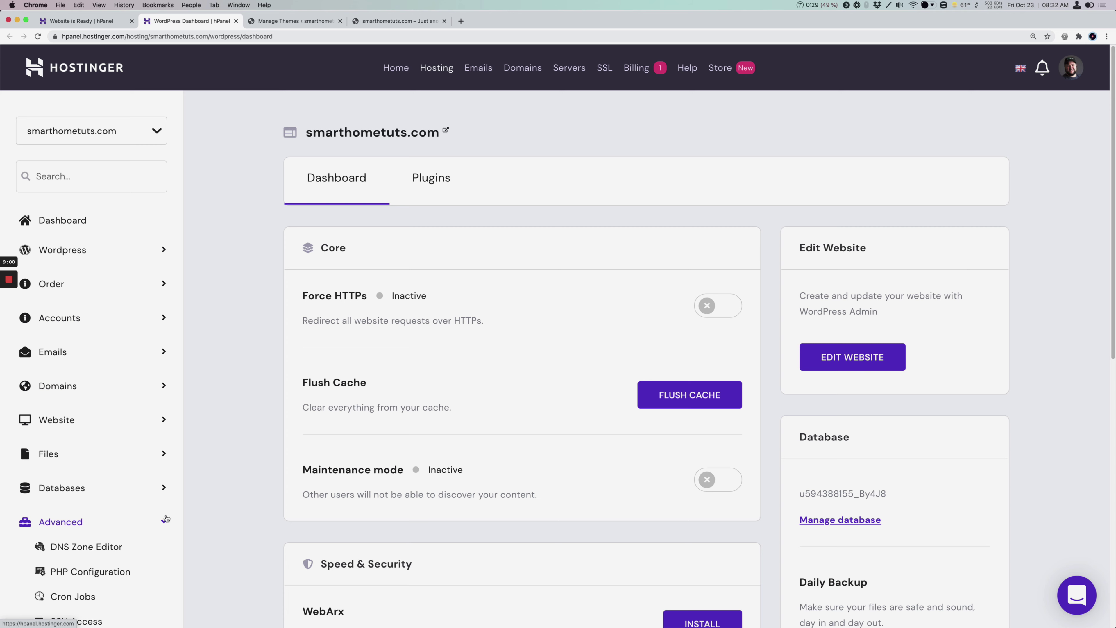
scroll(166, 518, "down", 2)
scroll(166, 518, "down", 5)
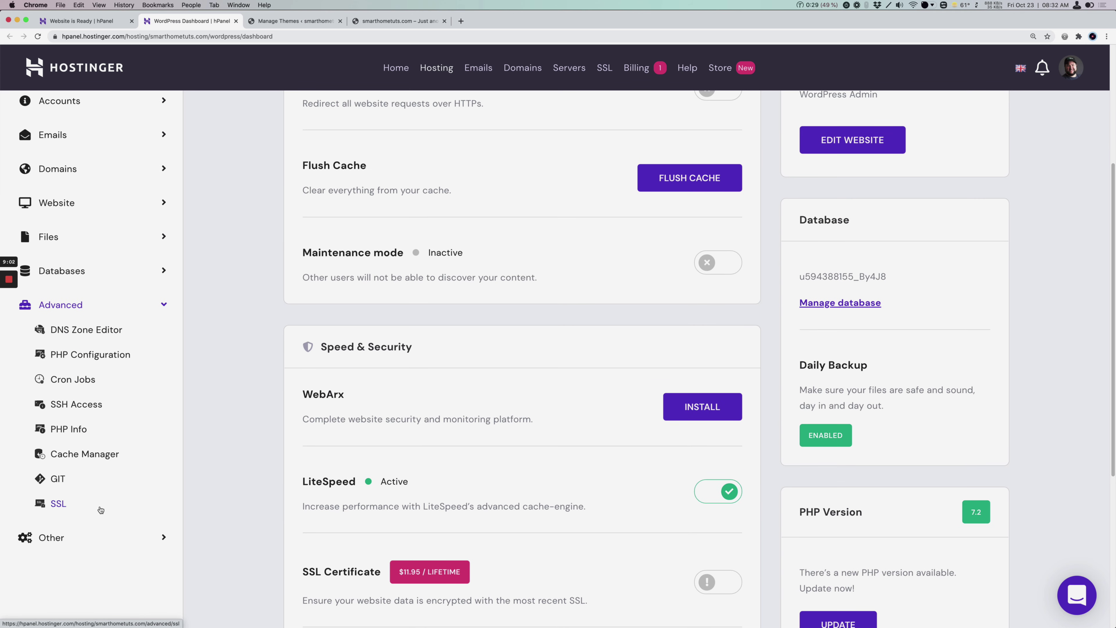
left_click(77, 505)
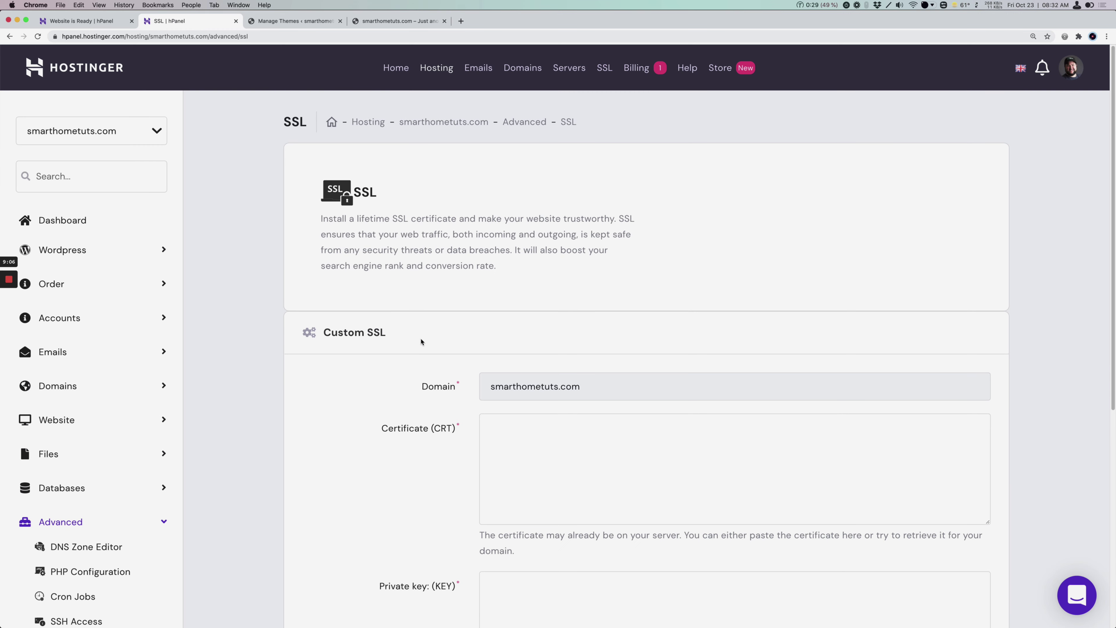
Check the lifetime SSL certificate offer without buying it and look through the Custom SSL form's fields
left_click(901, 233)
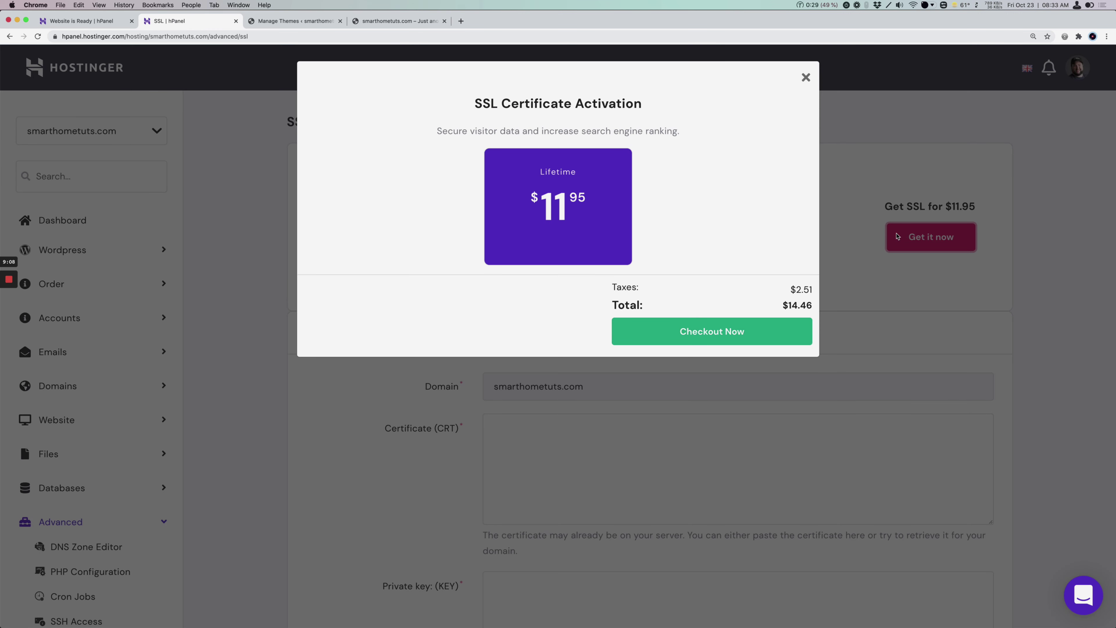
left_click(807, 78)
scroll(565, 334, "down", 5)
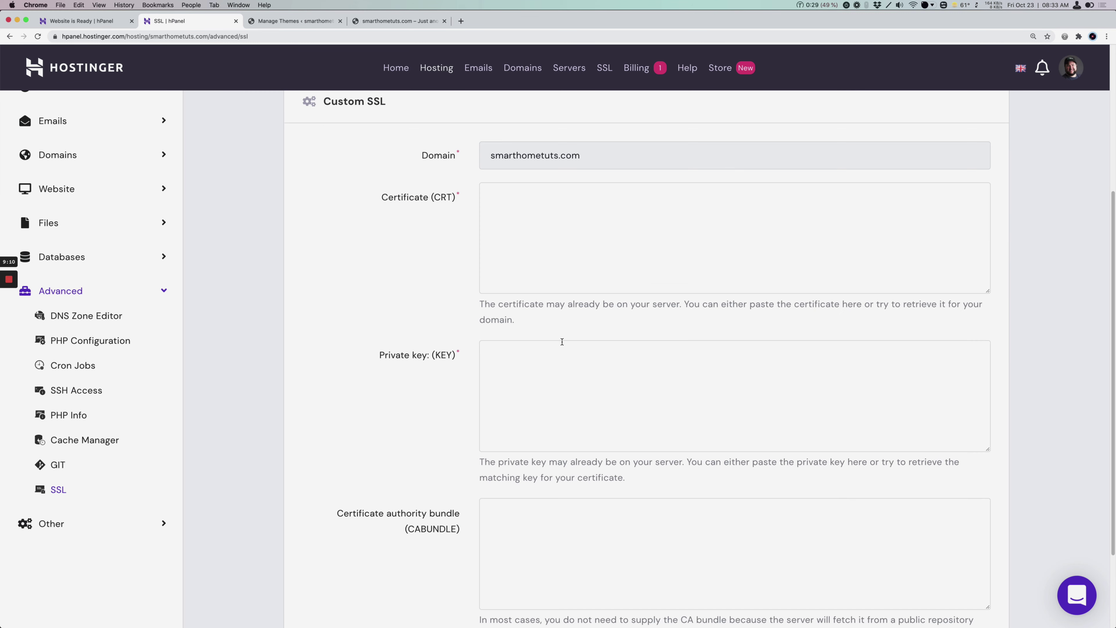
scroll(562, 342, "down", 3)
scroll(562, 341, "up", 10)
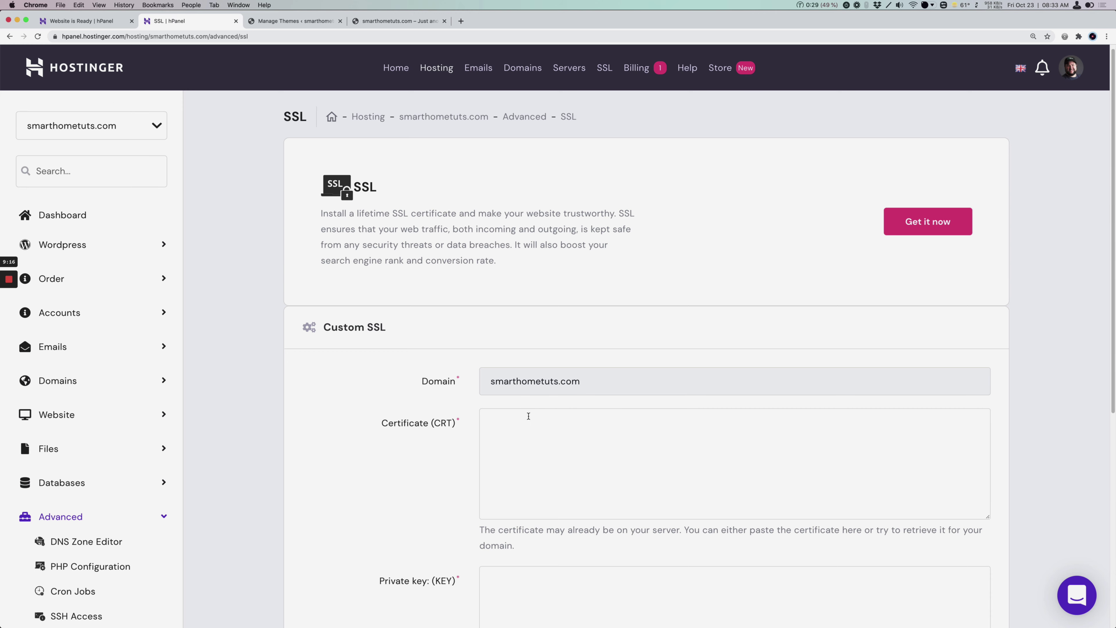
scroll(527, 413, "down", 4)
scroll(529, 416, "down", 1)
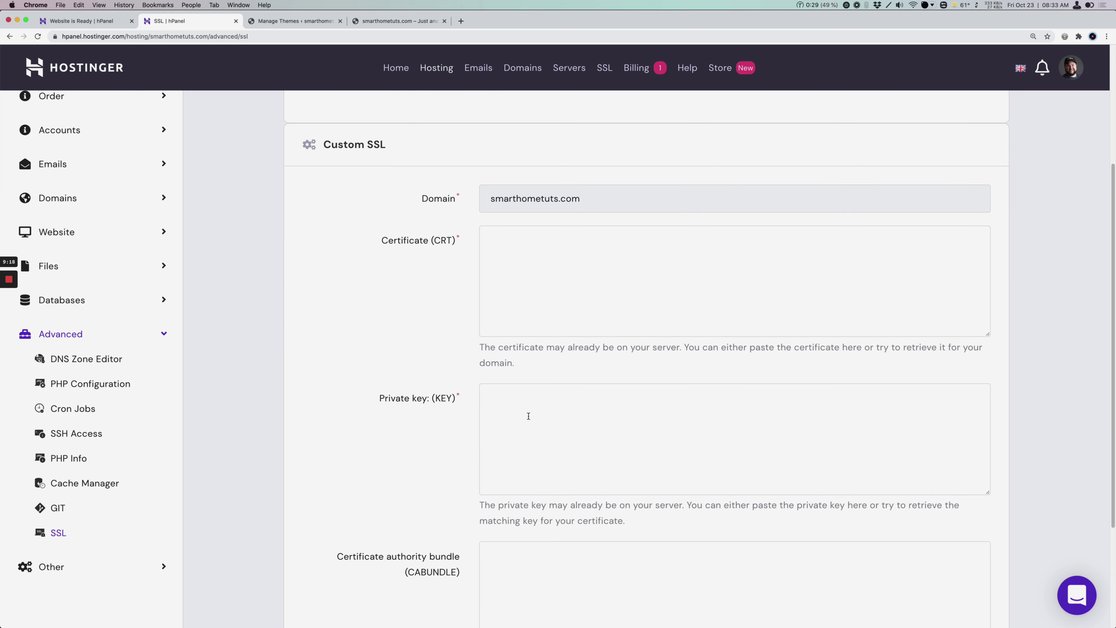
scroll(528, 416, "up", 4)
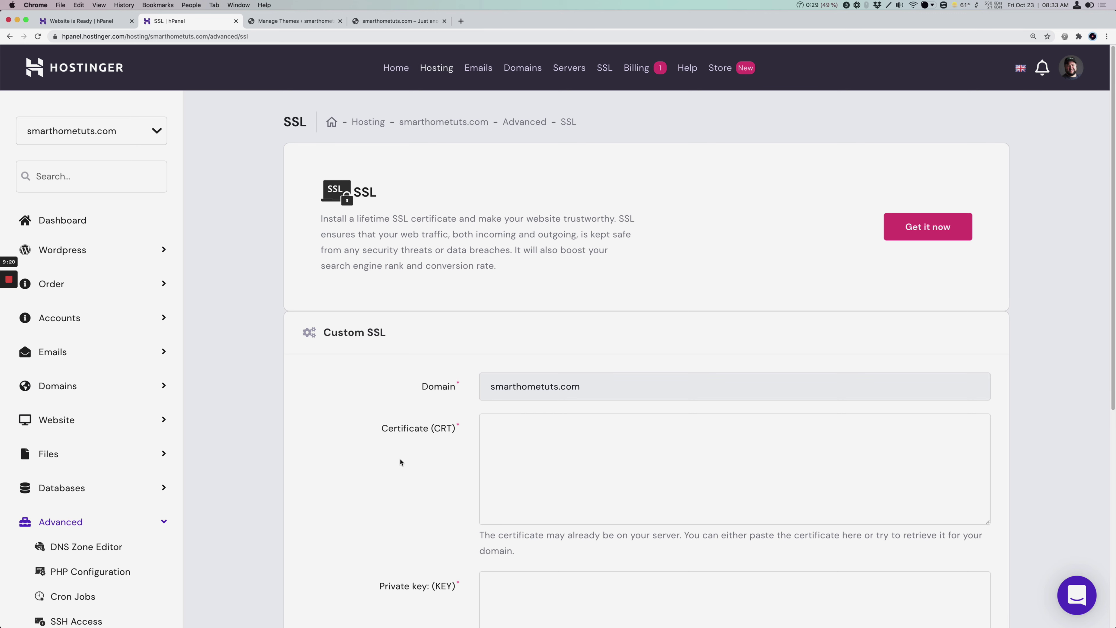
View the domain's DNS zone records and return to the WordPress dashboard of the control panel
left_click(115, 547)
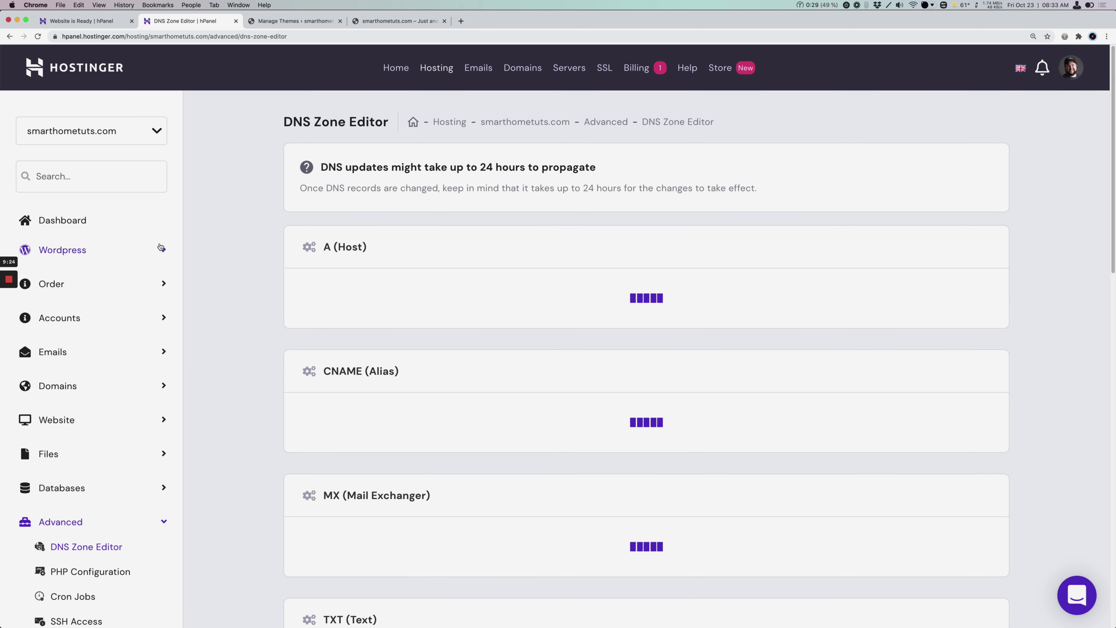
left_click(145, 250)
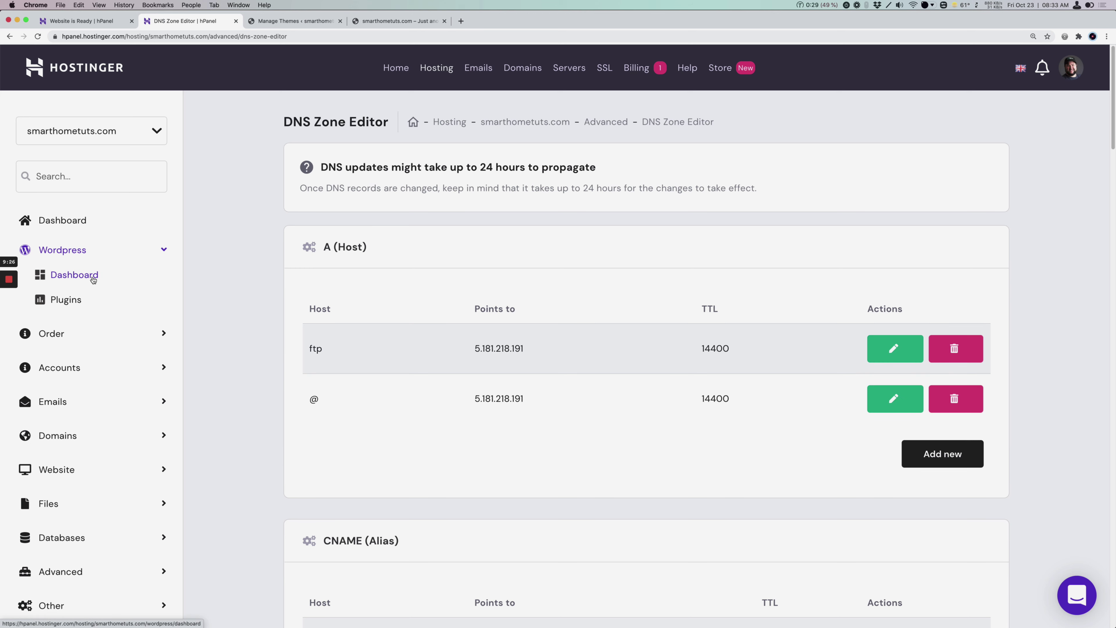
left_click(93, 279)
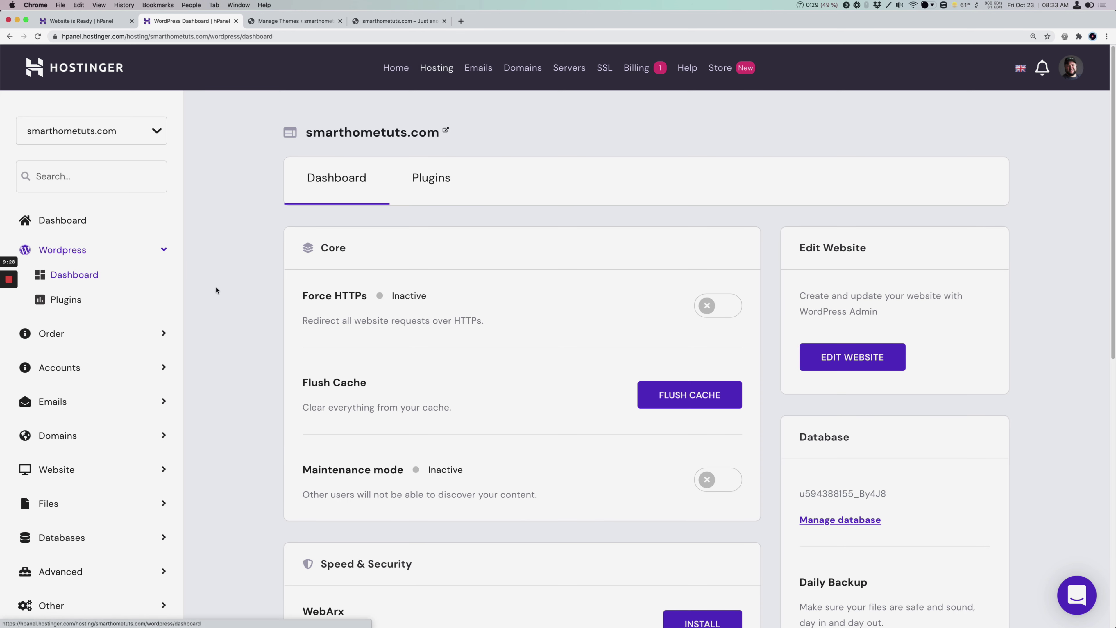
Review the site's installed plugins in the control panel and return to the WordPress dashboard
left_click(430, 182)
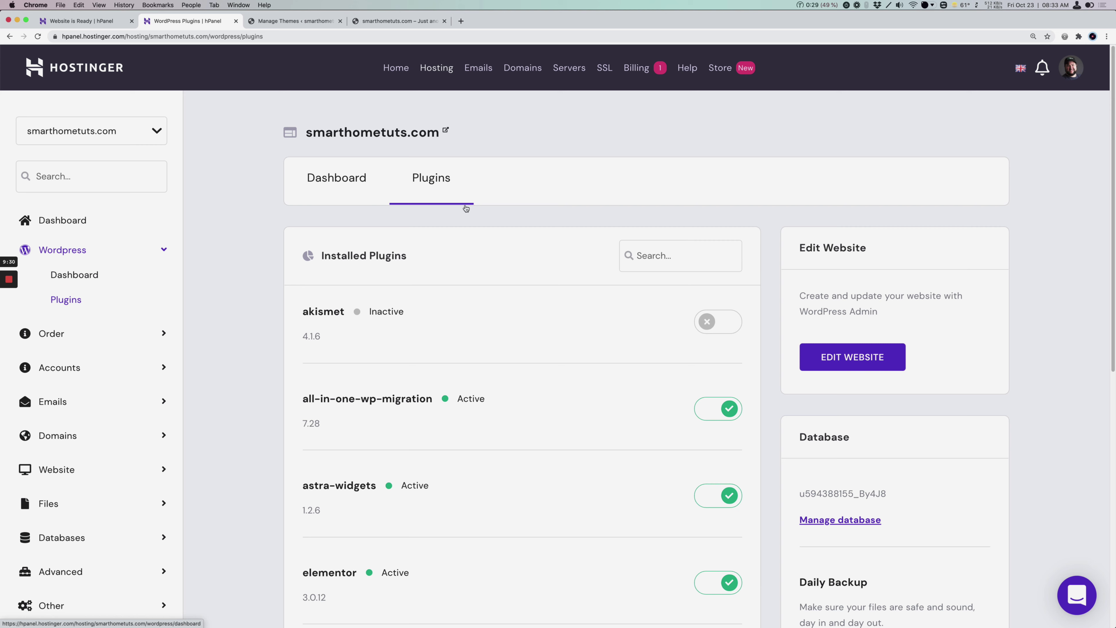
scroll(543, 347, "down", 1)
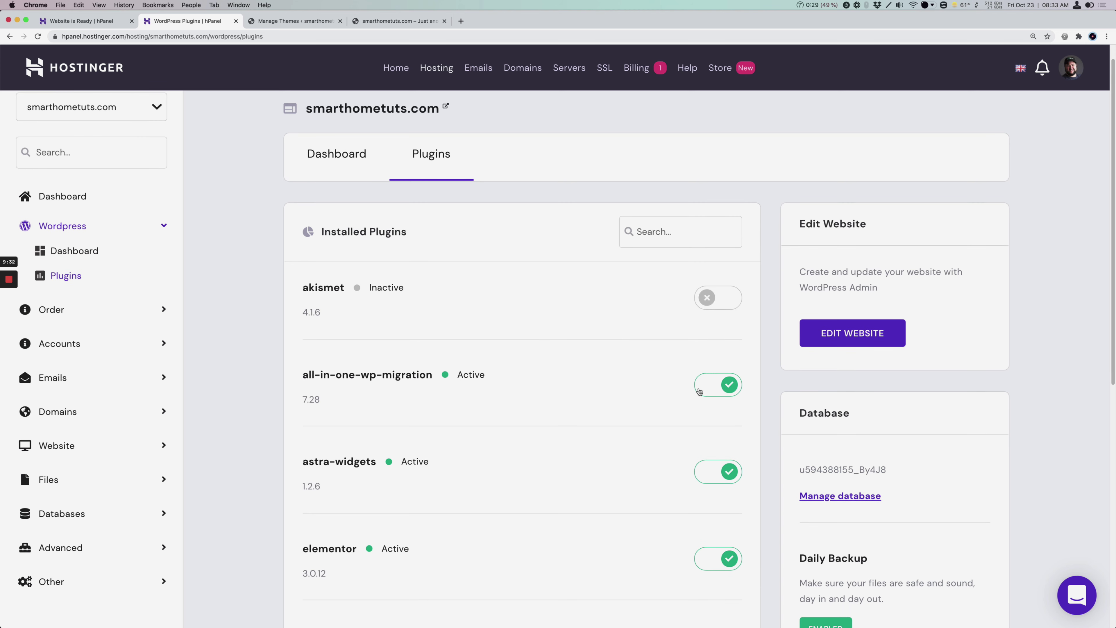
scroll(672, 389, "down", 5)
scroll(672, 391, "up", 5)
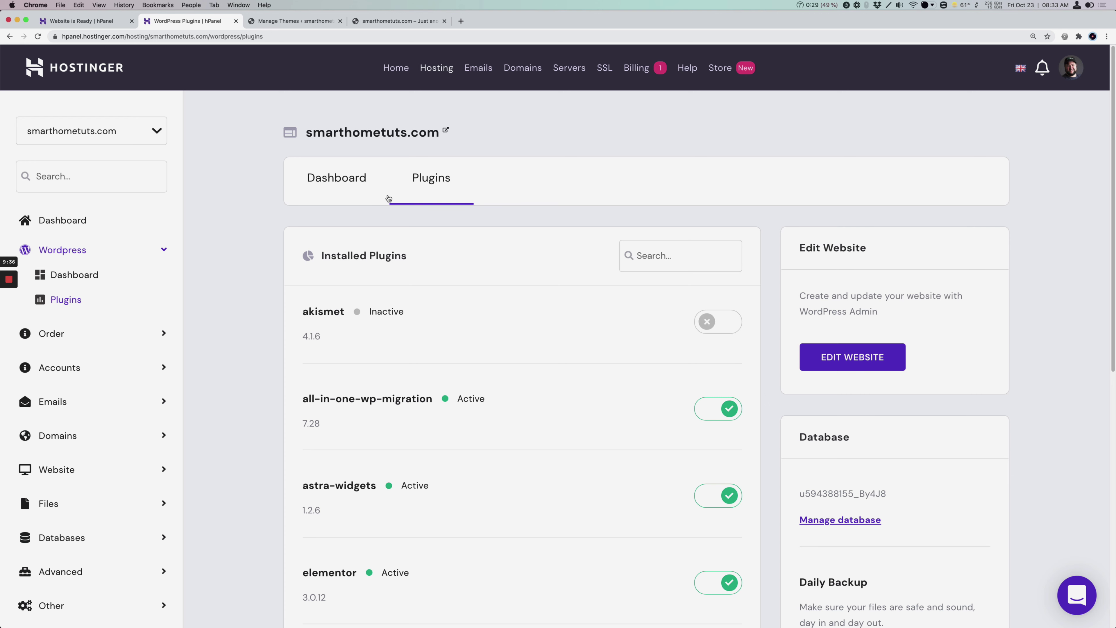
left_click(361, 192)
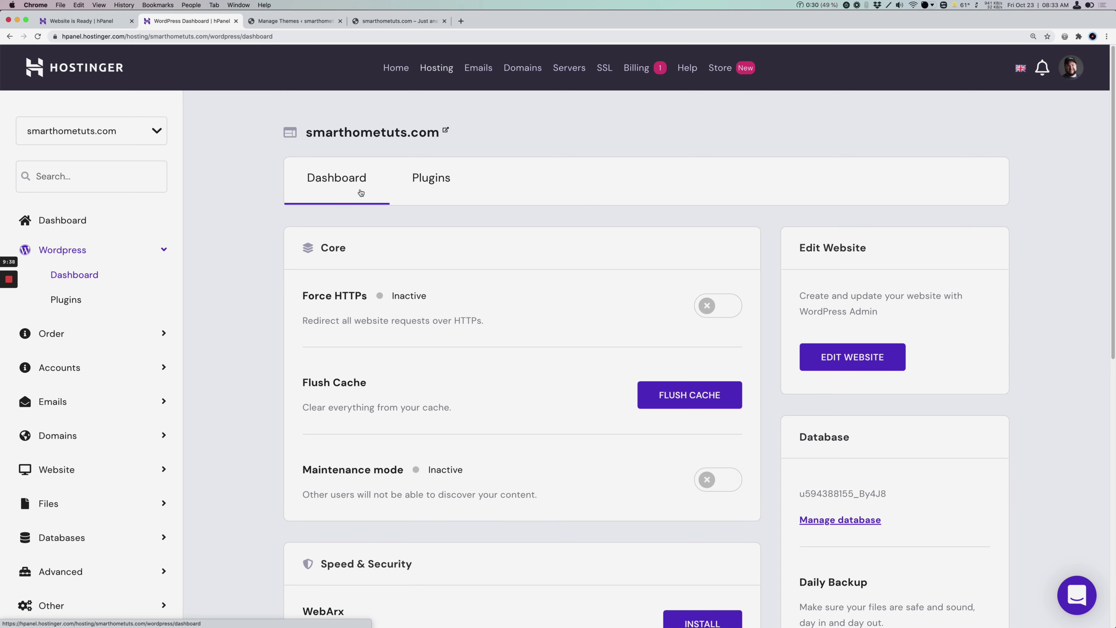
Examine the WordPress dashboard's core, speed and security, and site install options down to the end of the page
scroll(551, 382, "down", 2)
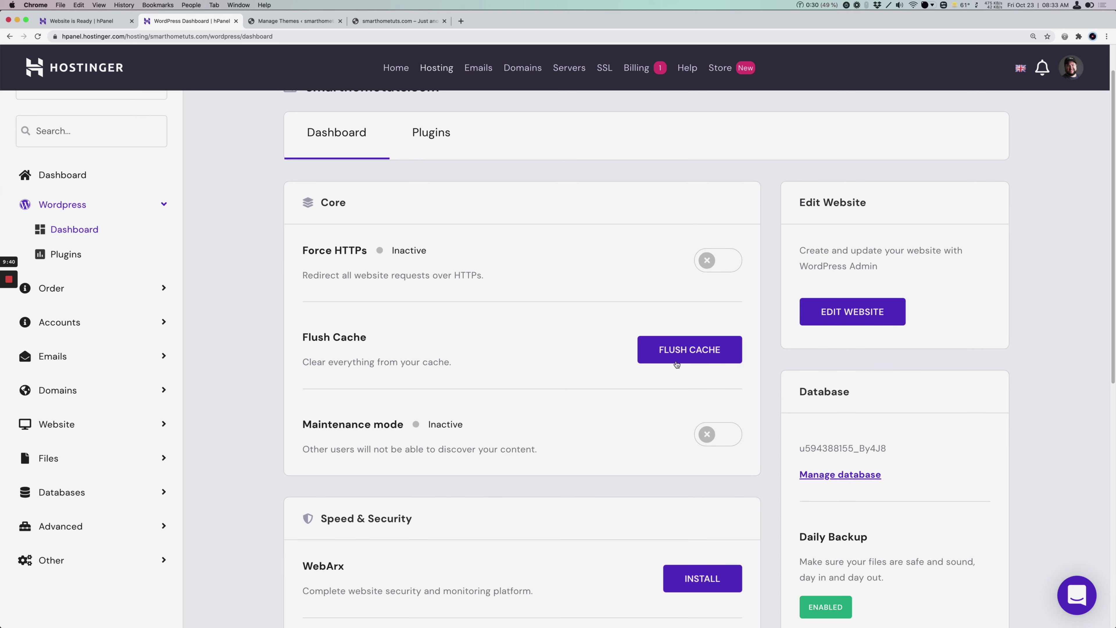
scroll(668, 363, "down", 2)
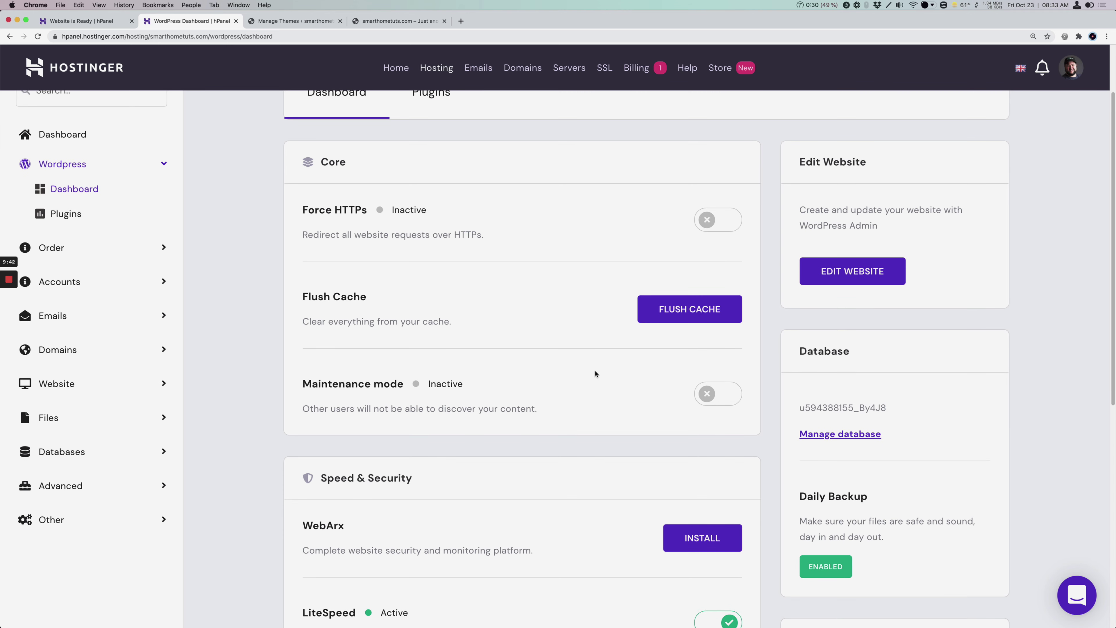
scroll(595, 374, "down", 4)
scroll(594, 373, "down", 3)
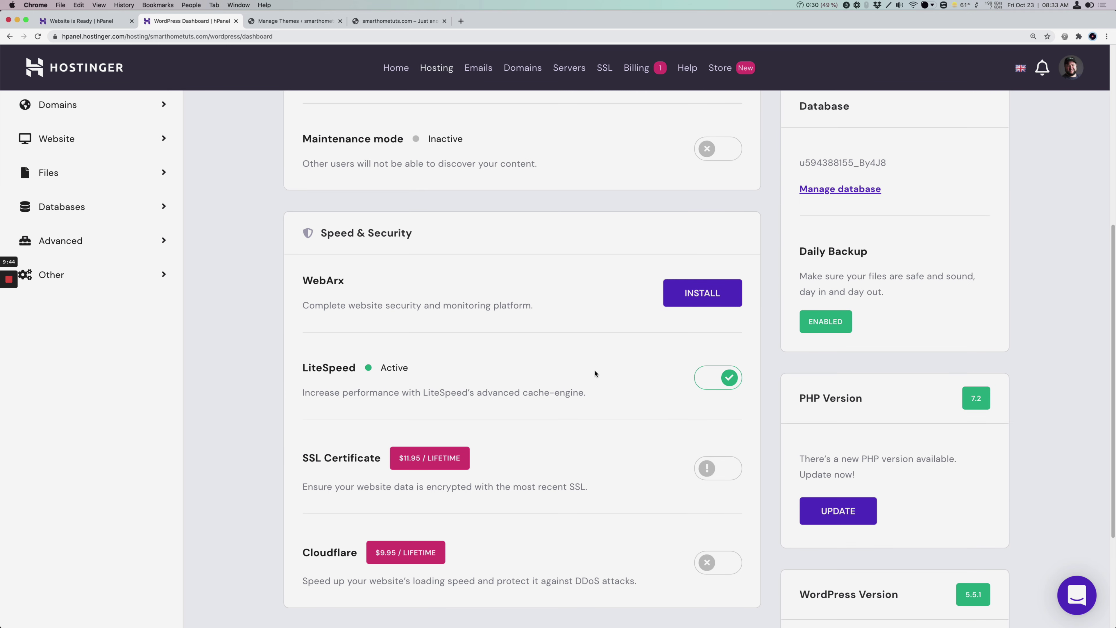
scroll(478, 370, "down", 1)
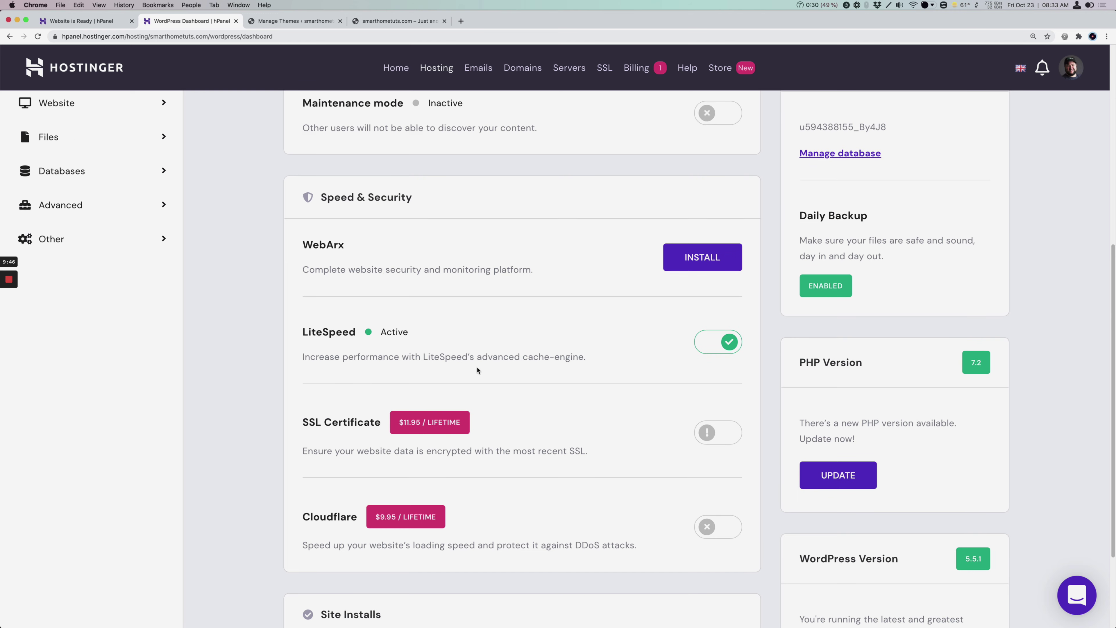
scroll(462, 392, "down", 1)
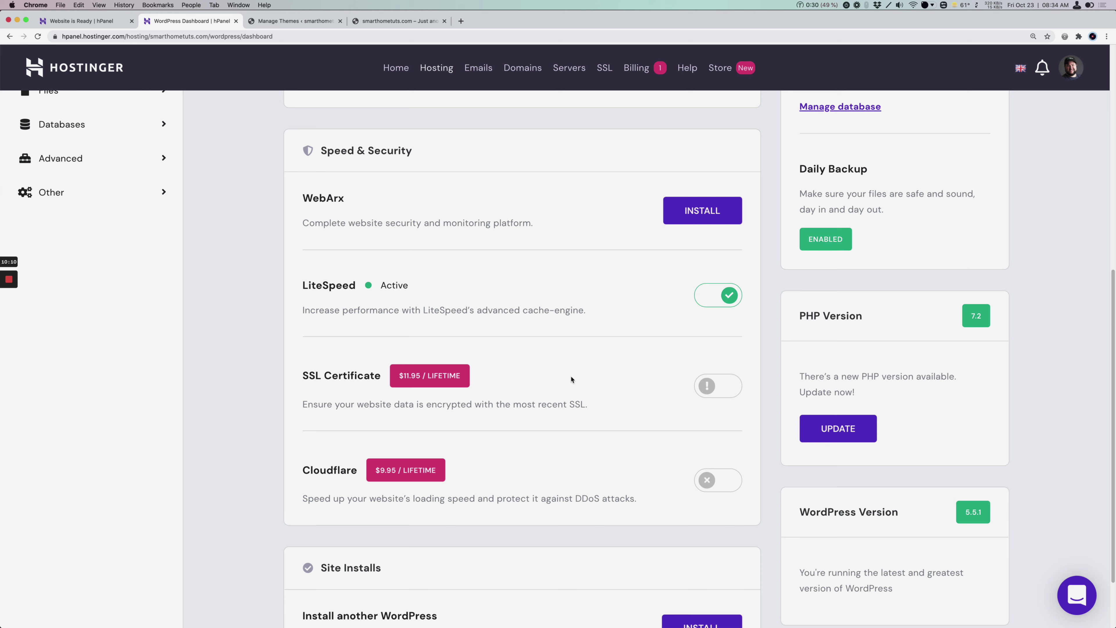
scroll(537, 401, "up", 1)
scroll(536, 401, "down", 3)
scroll(537, 401, "up", 1)
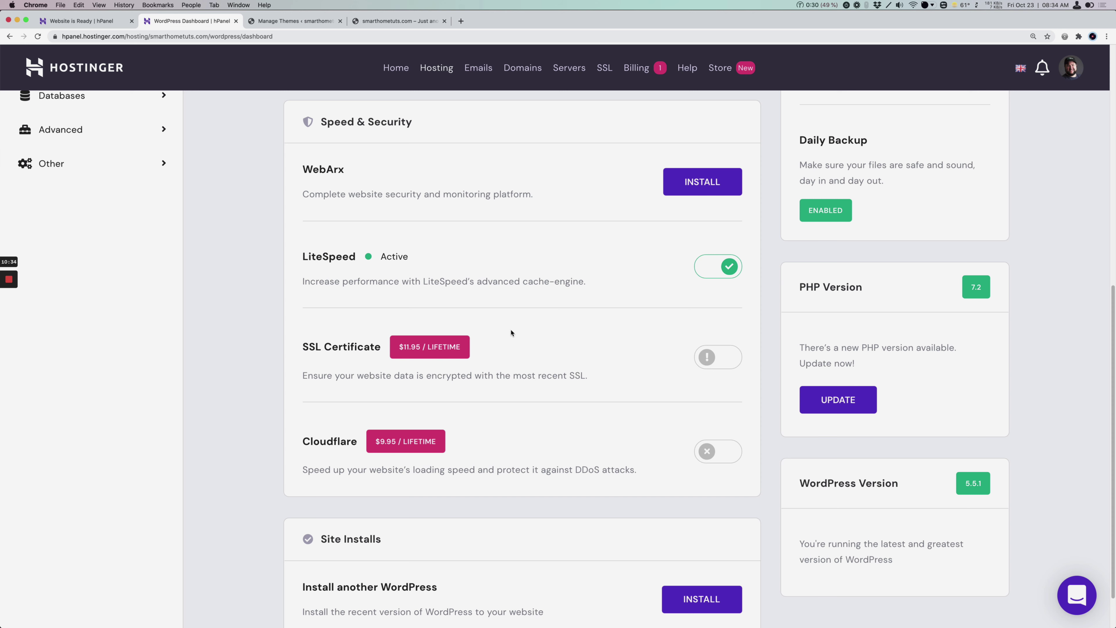
scroll(504, 342, "down", 1)
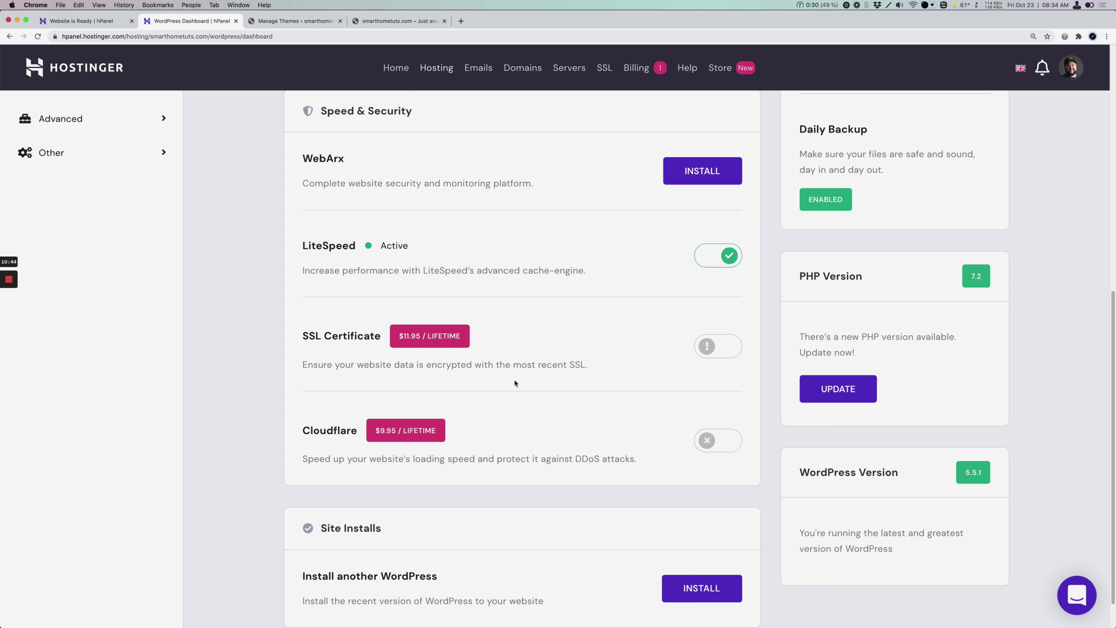
scroll(518, 389, "down", 1)
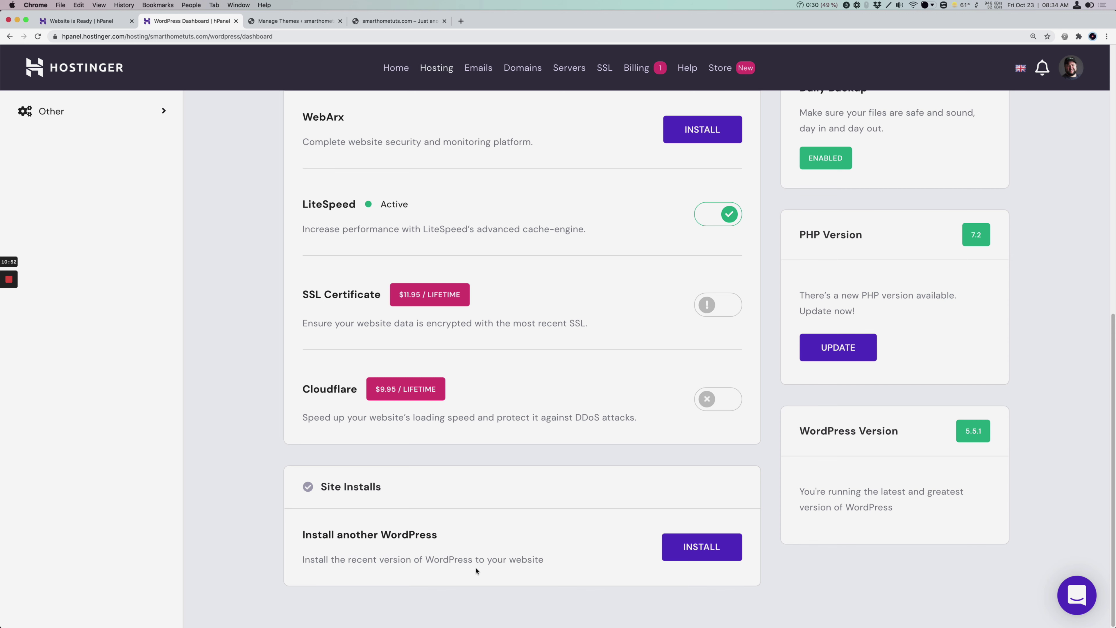
scroll(567, 524, "up", 1)
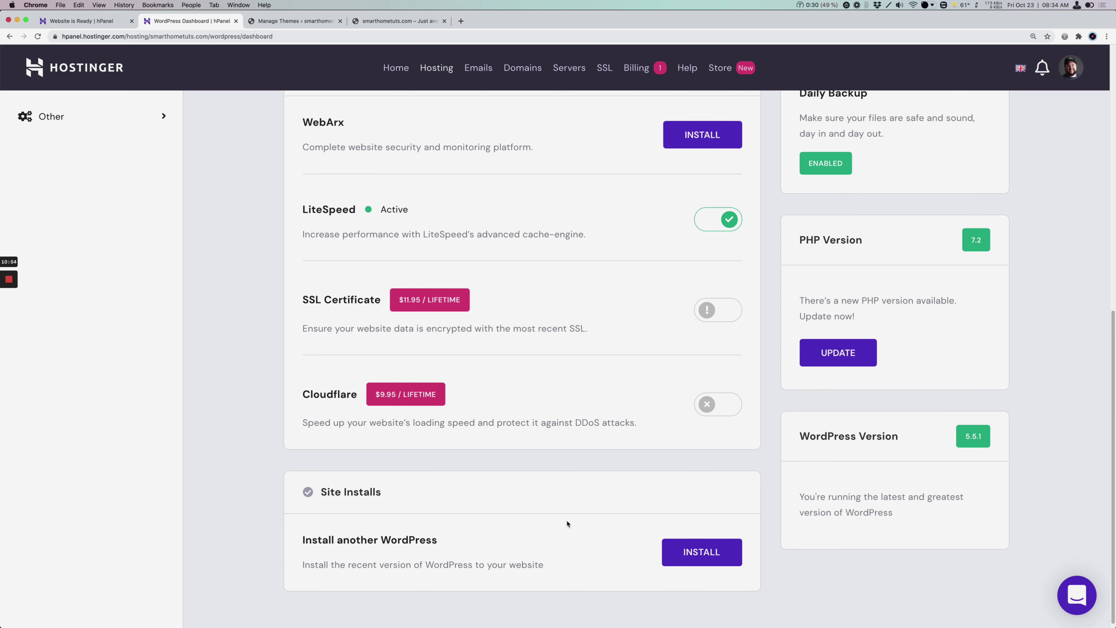
Update the site's PHP version to PHP 7.4 and save the change
scroll(567, 524, "up", 2)
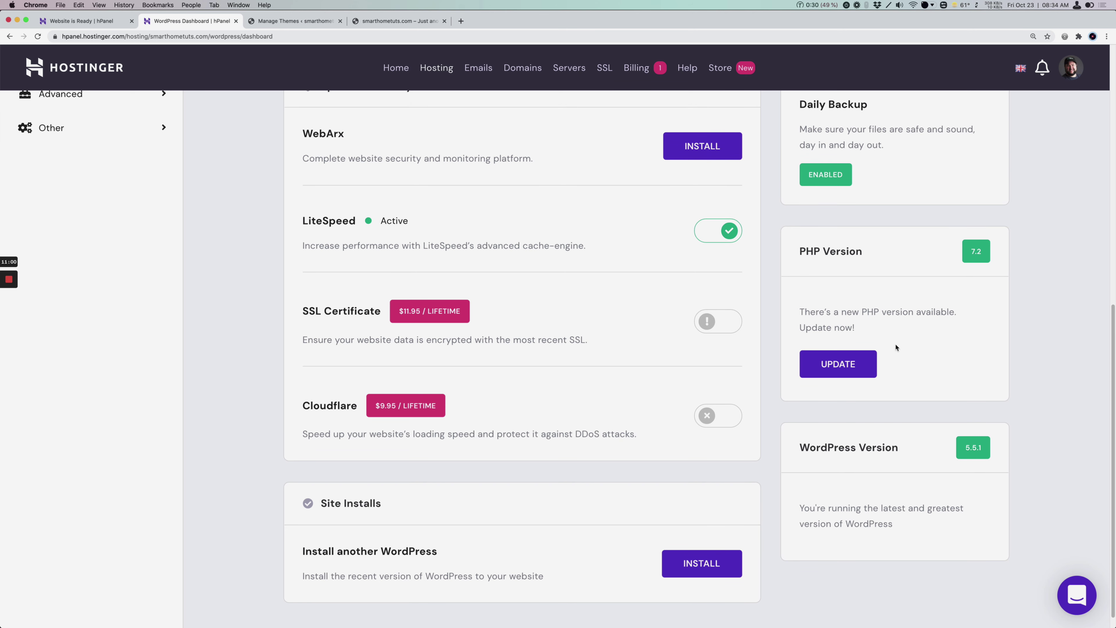
left_click(833, 374)
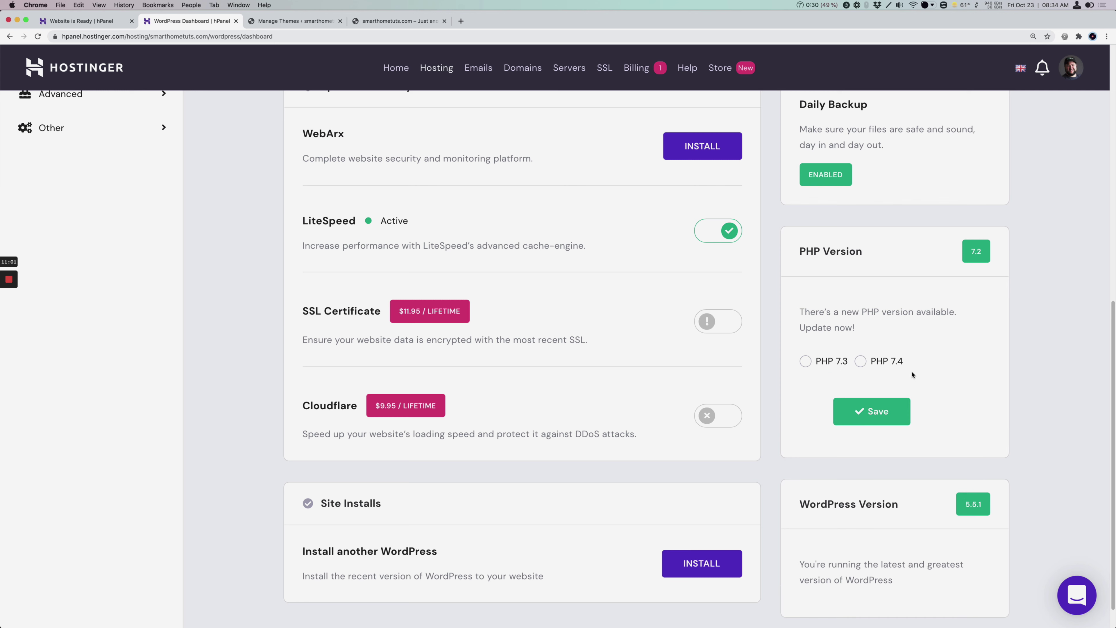
left_click(860, 360)
left_click(871, 411)
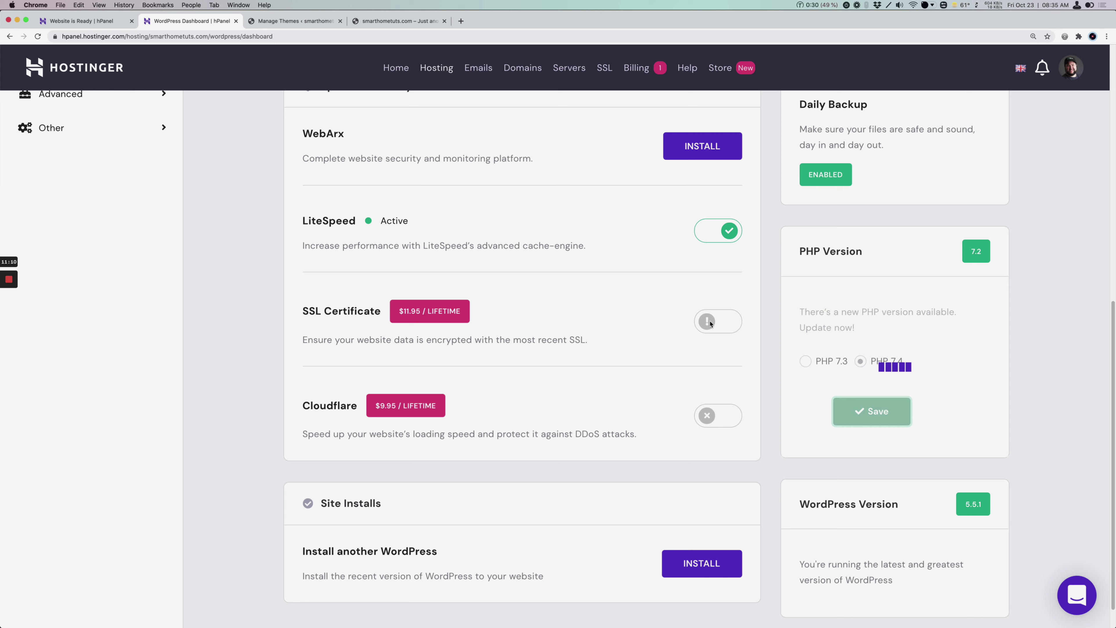
scroll(679, 342, "up", 1)
scroll(679, 342, "up", 10)
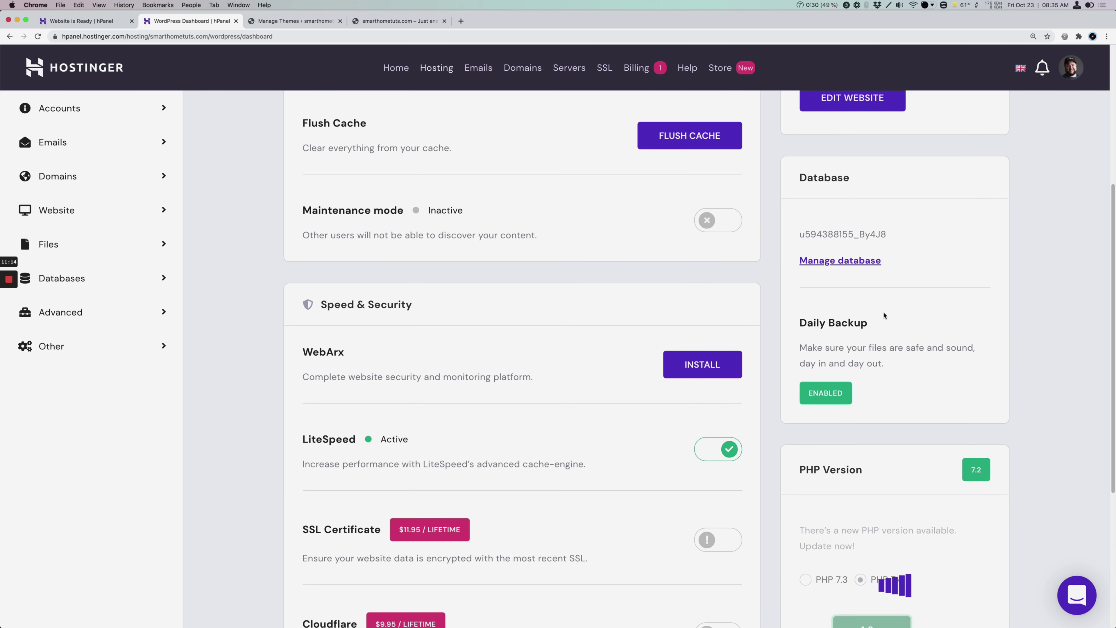
Show the hosting order's management options and look over the WordPress dashboard of smarthometuts.com
scroll(725, 369, "up", 13)
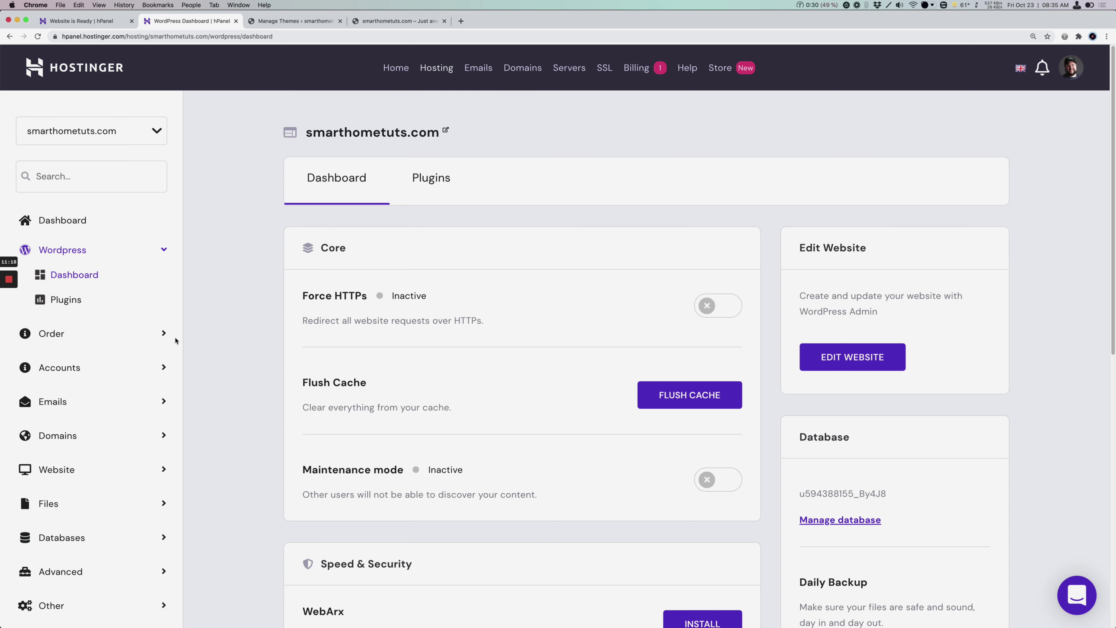
left_click(166, 335)
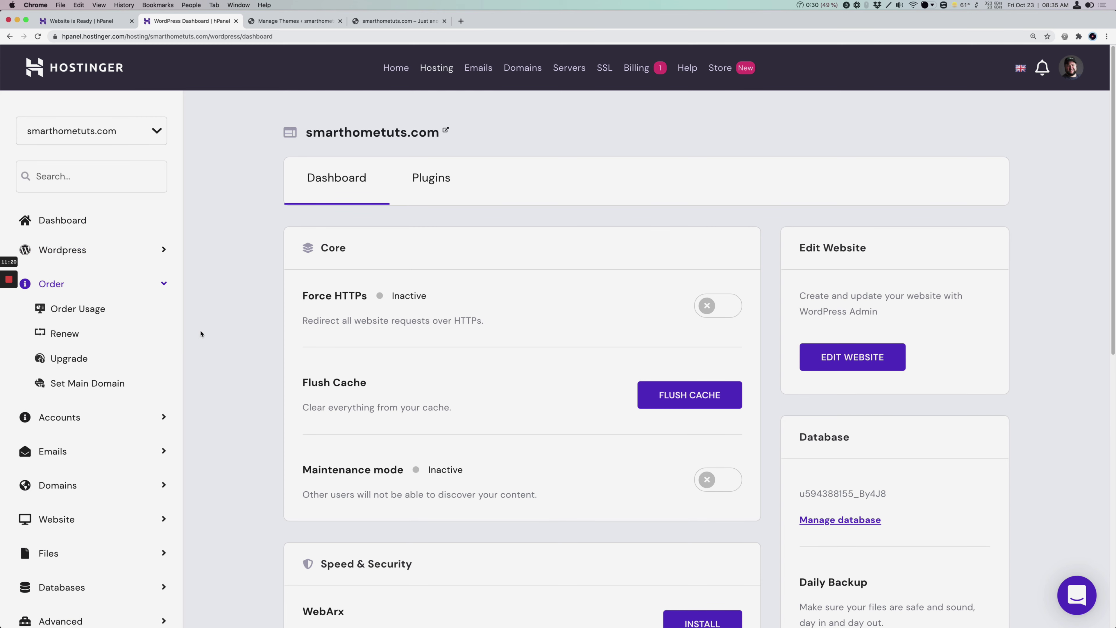
scroll(236, 330, "down", 6)
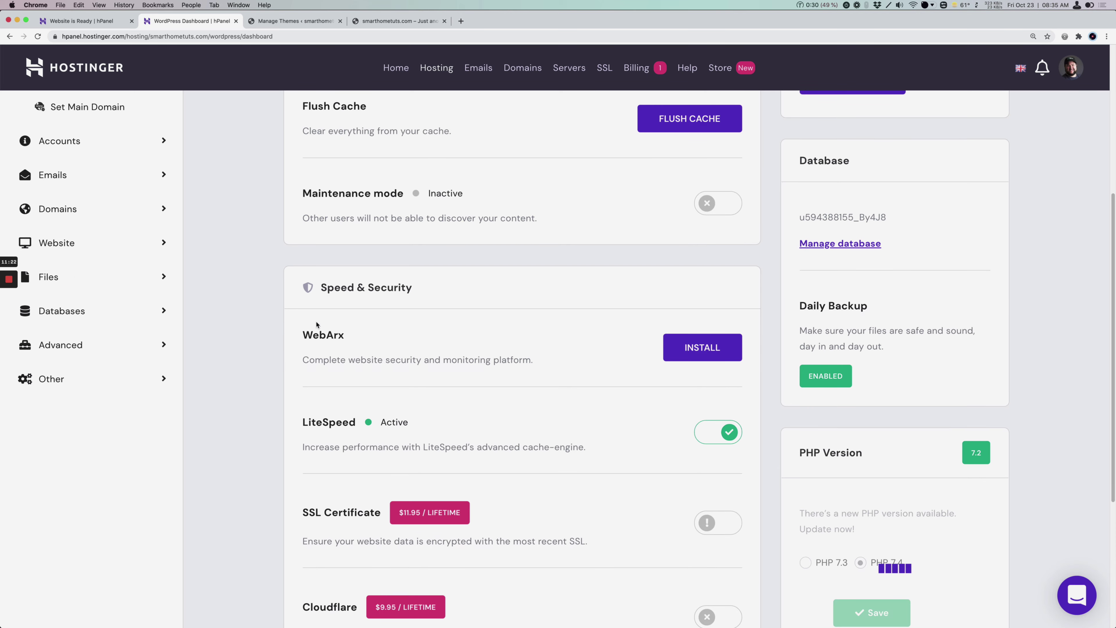
scroll(473, 359, "down", 2)
scroll(470, 360, "up", 9)
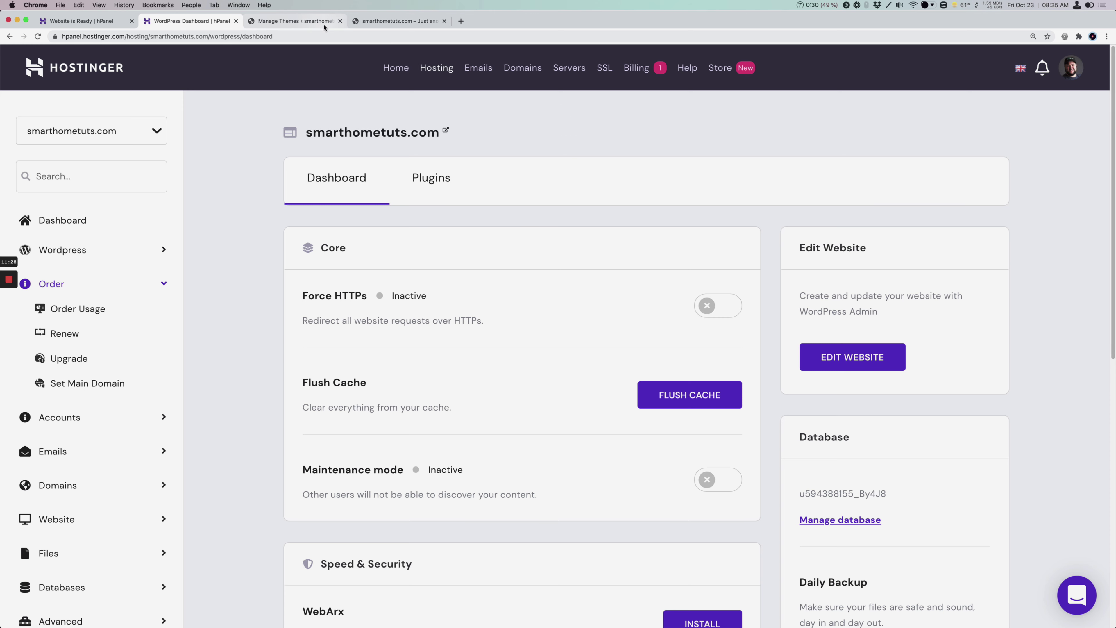
Load hostinger.com in place of the WordPress theme management page and go to its product pricing page
left_click(282, 21)
left_click(296, 37)
type("hostin")
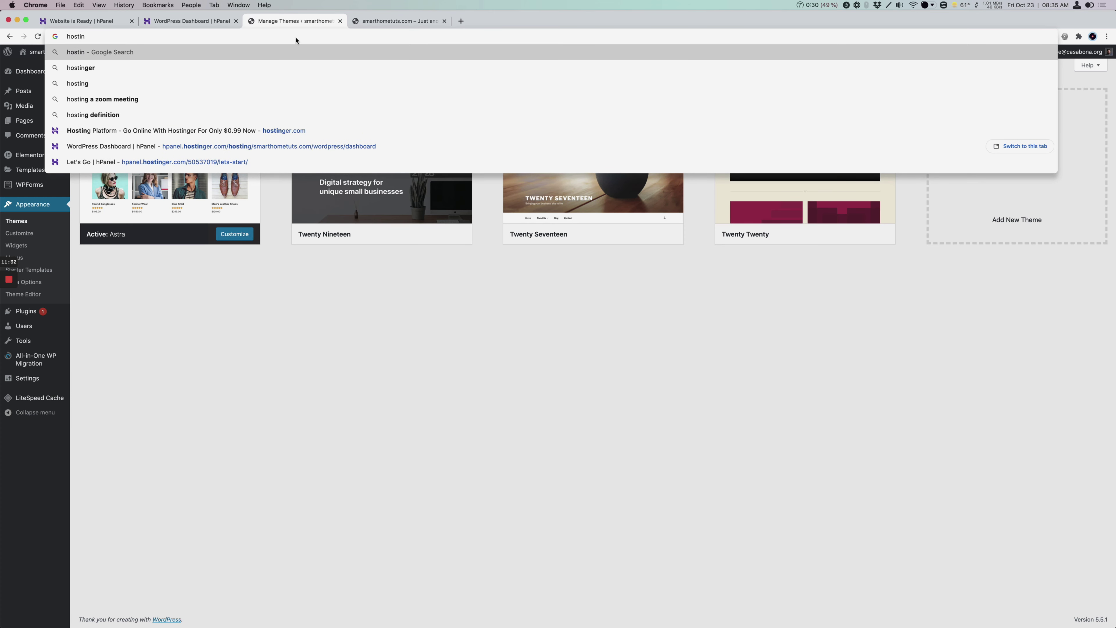
key("Down")
key("Down")
key("Down")
key("Down")
key("Down")
key("Return")
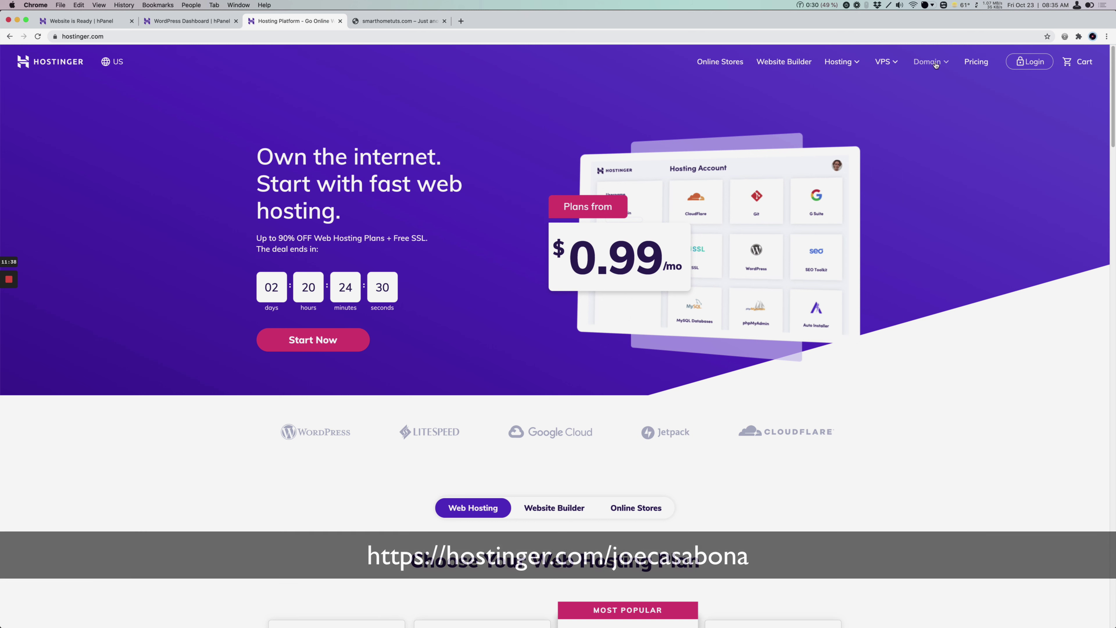
left_click(976, 61)
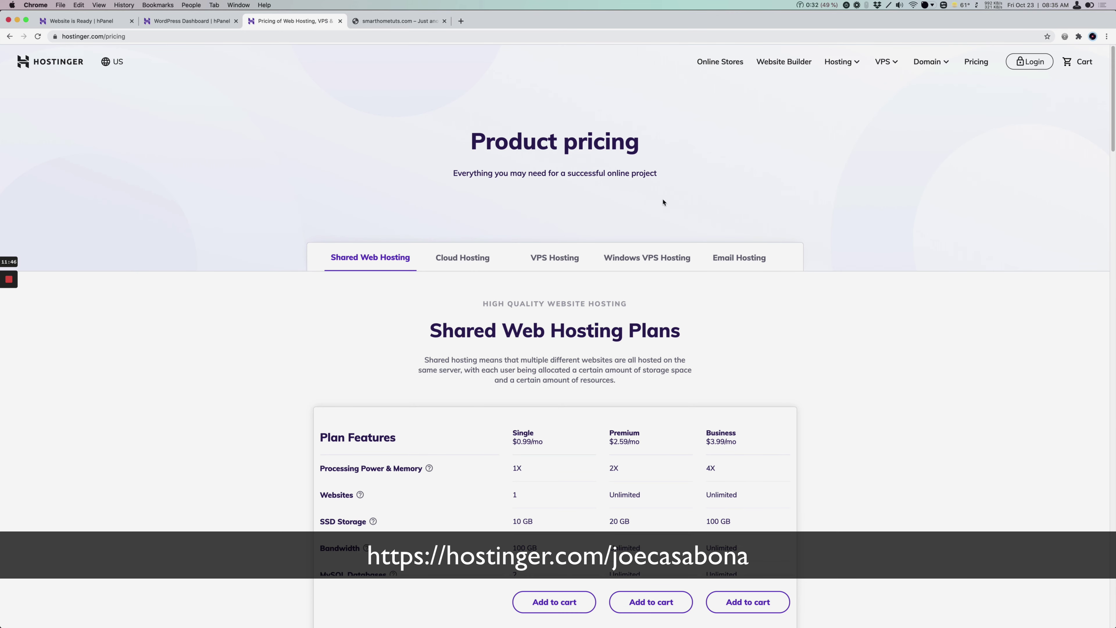
Compare the Single, Premium and Business shared web hosting plans by features such as free domain, SSL certificate and backups
scroll(292, 257, "down", 5)
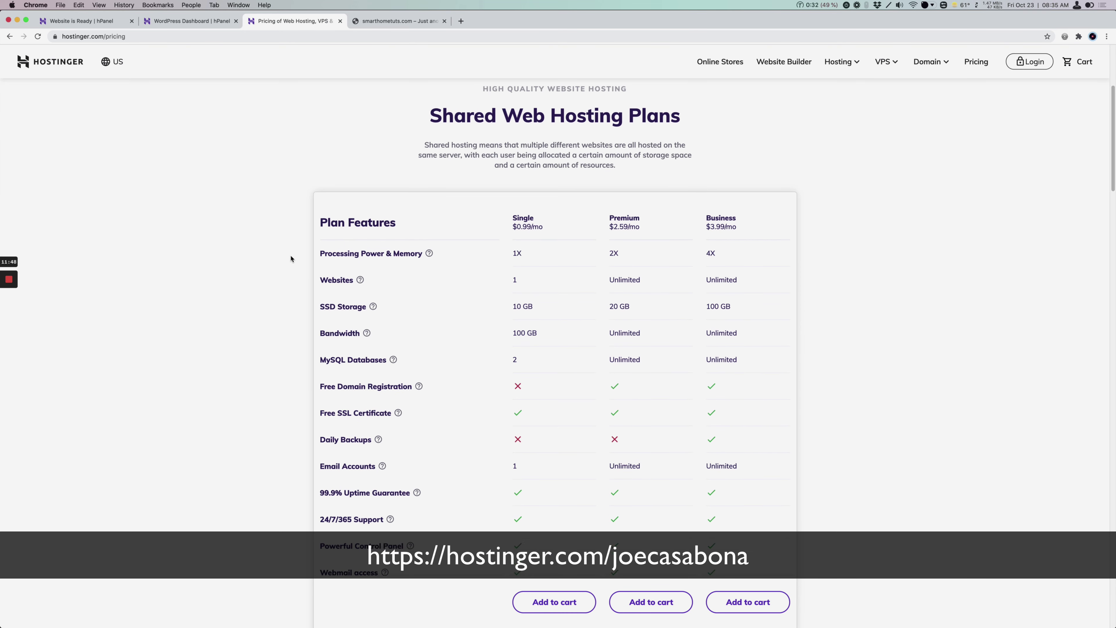
scroll(291, 258, "down", 1)
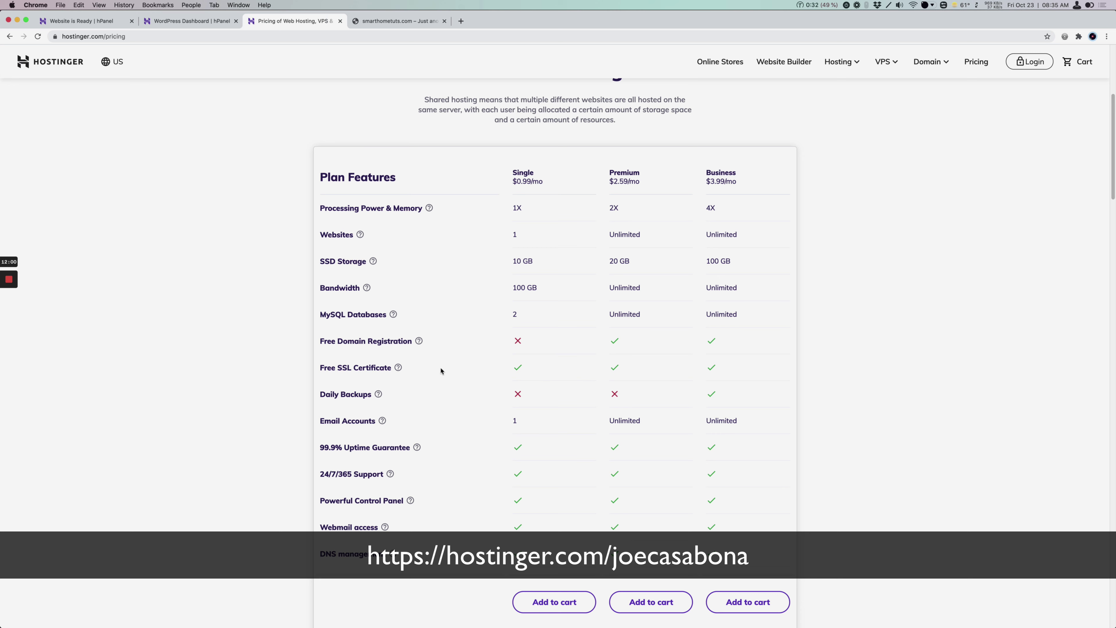
mouse_move(398, 369)
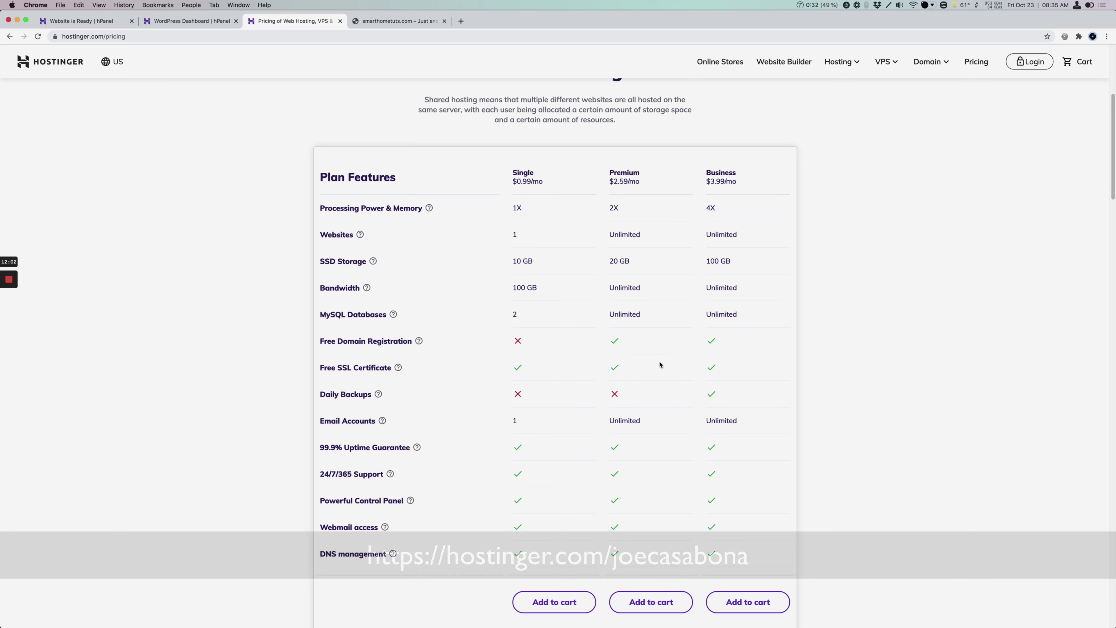
left_click_drag(718, 370, 561, 374)
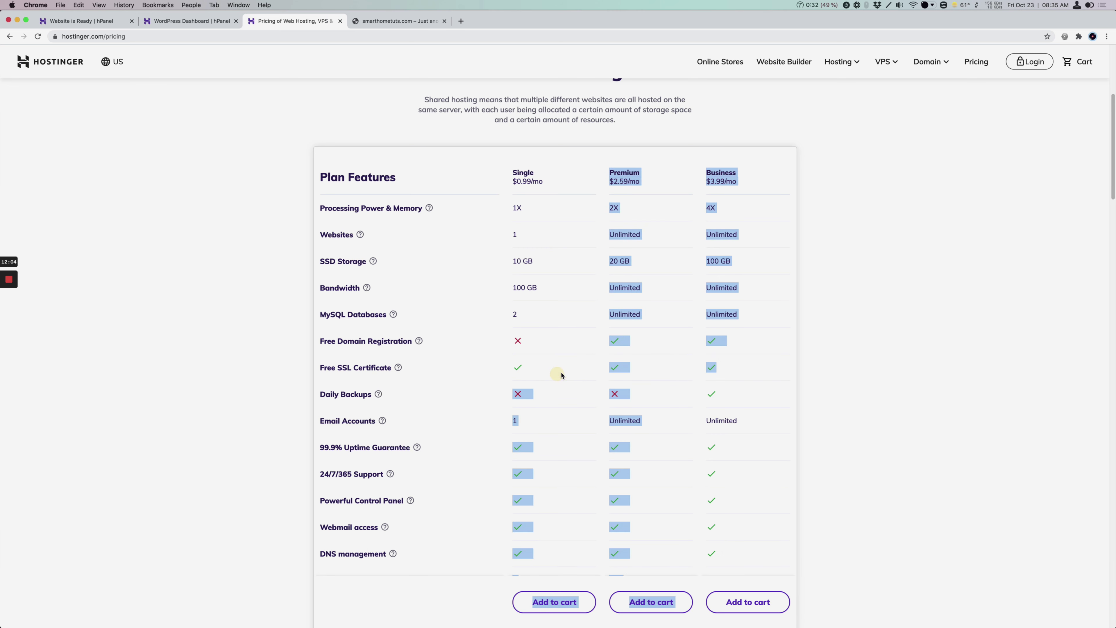
left_click(651, 370)
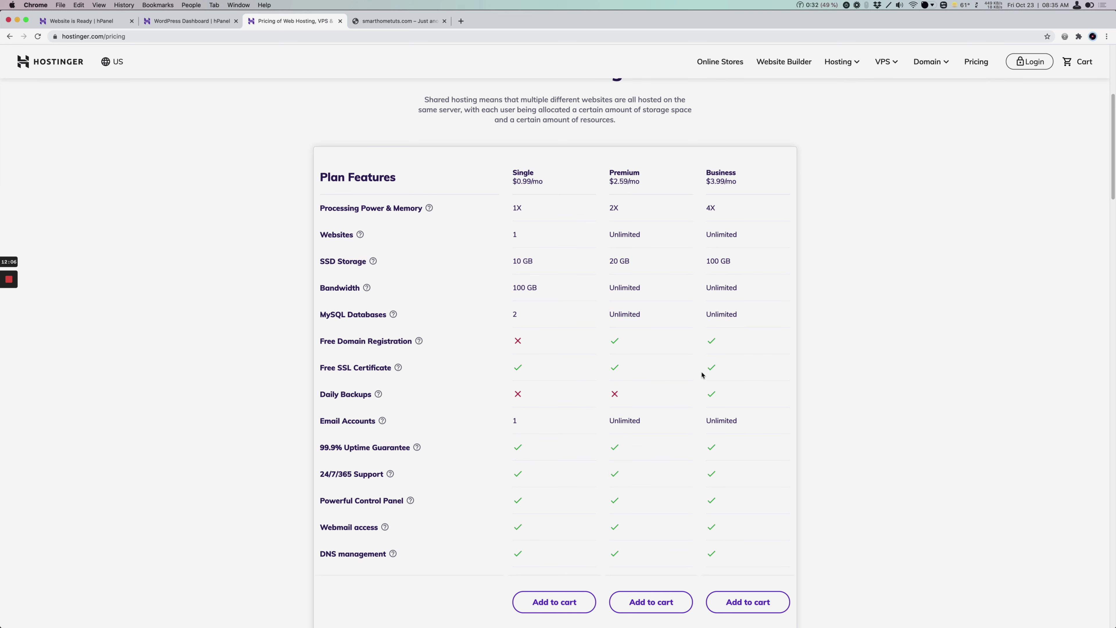
scroll(702, 375, "down", 1)
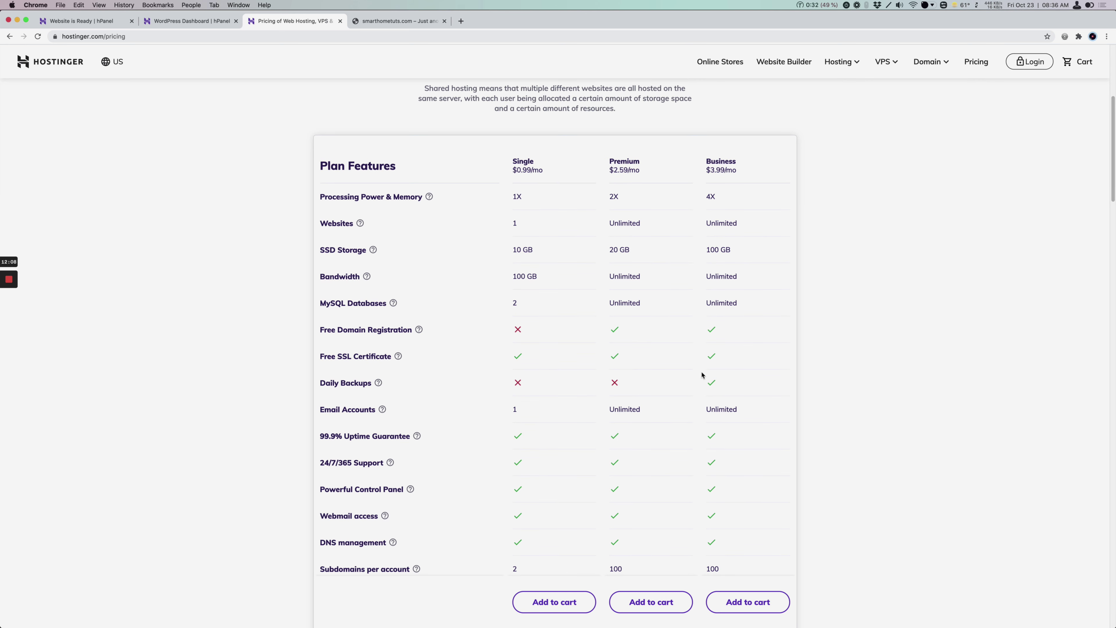
scroll(702, 374, "up", 1)
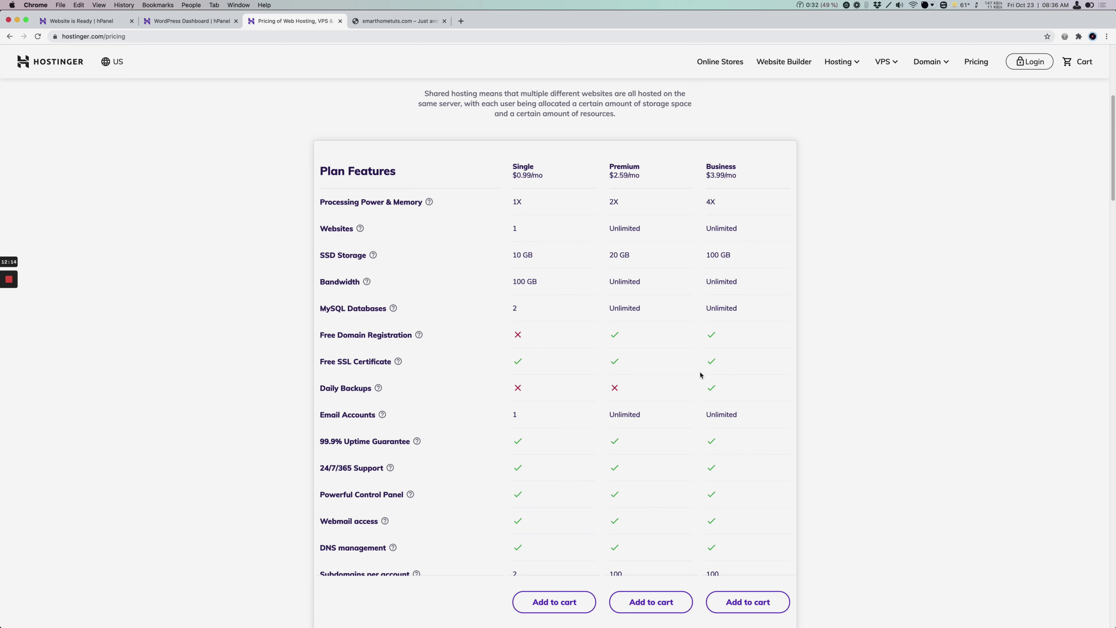
scroll(737, 377, "down", 2)
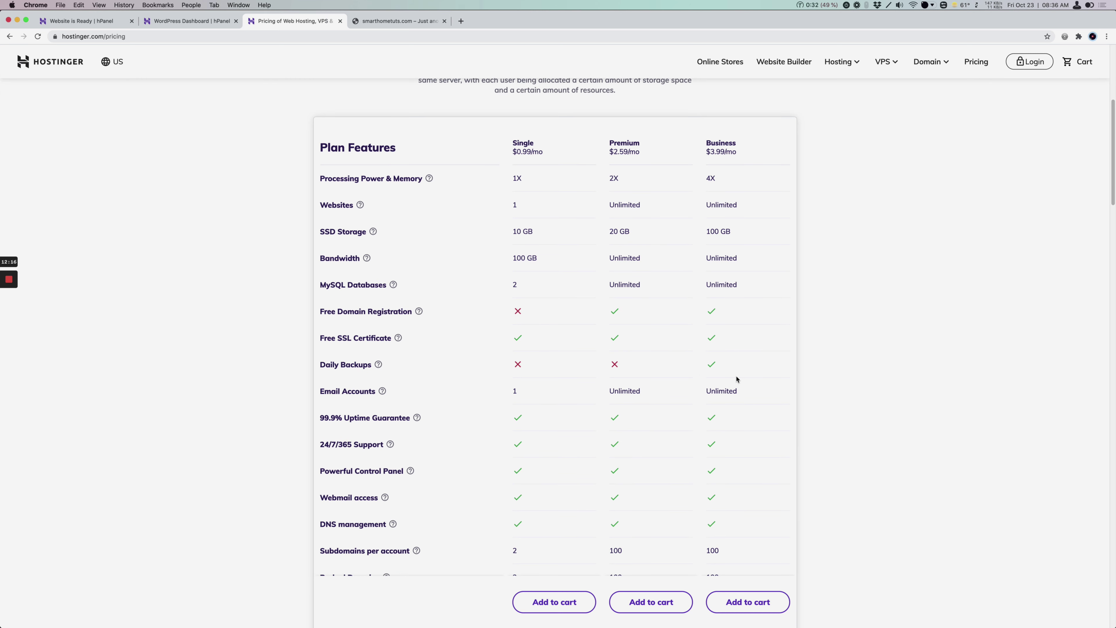
mouse_move(395, 343)
scroll(757, 345, "down", 1)
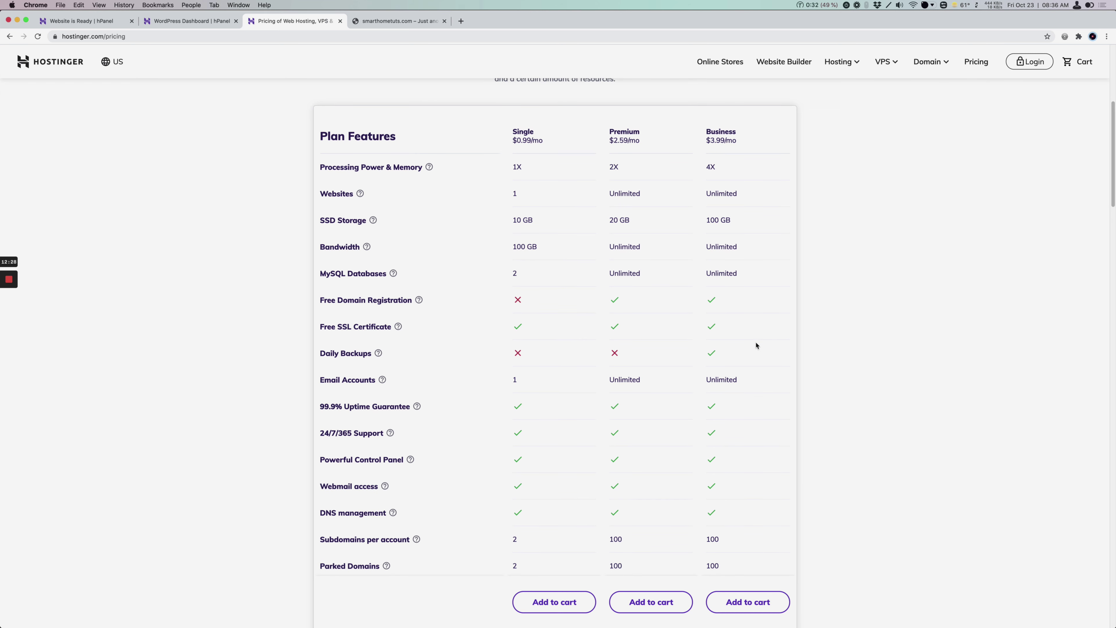
scroll(757, 345, "down", 2)
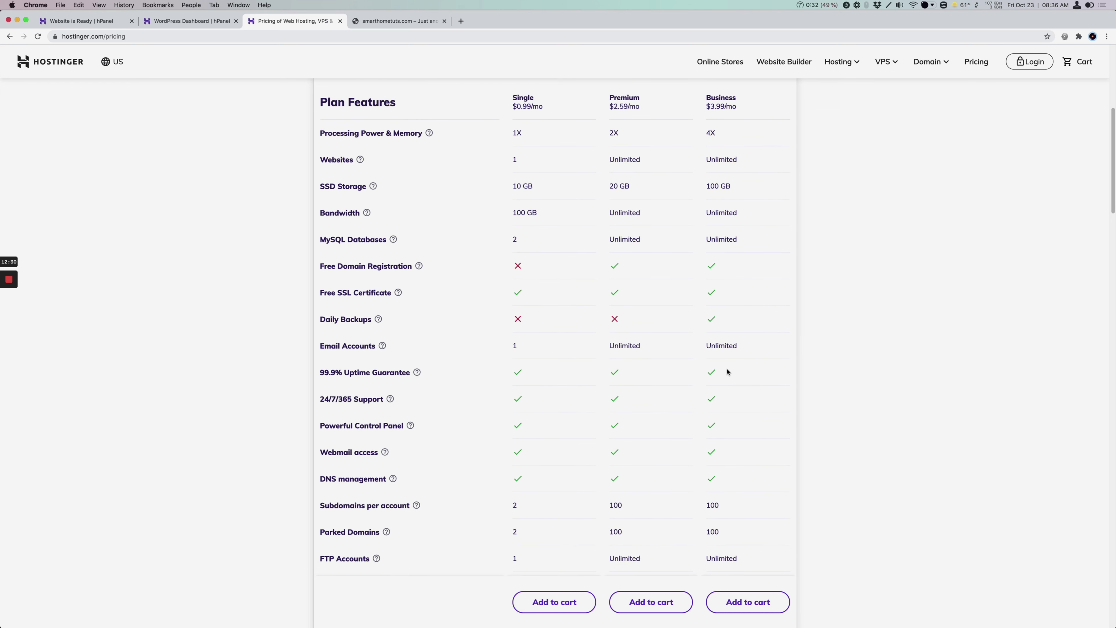
scroll(726, 370, "down", 5)
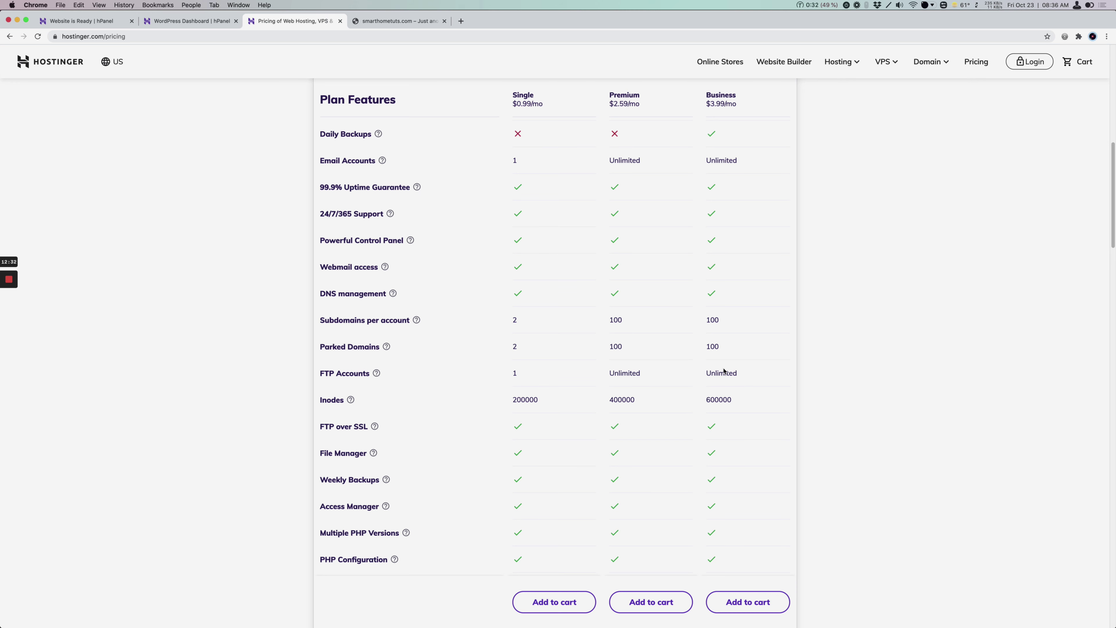
scroll(724, 371, "down", 10)
scroll(723, 372, "up", 20)
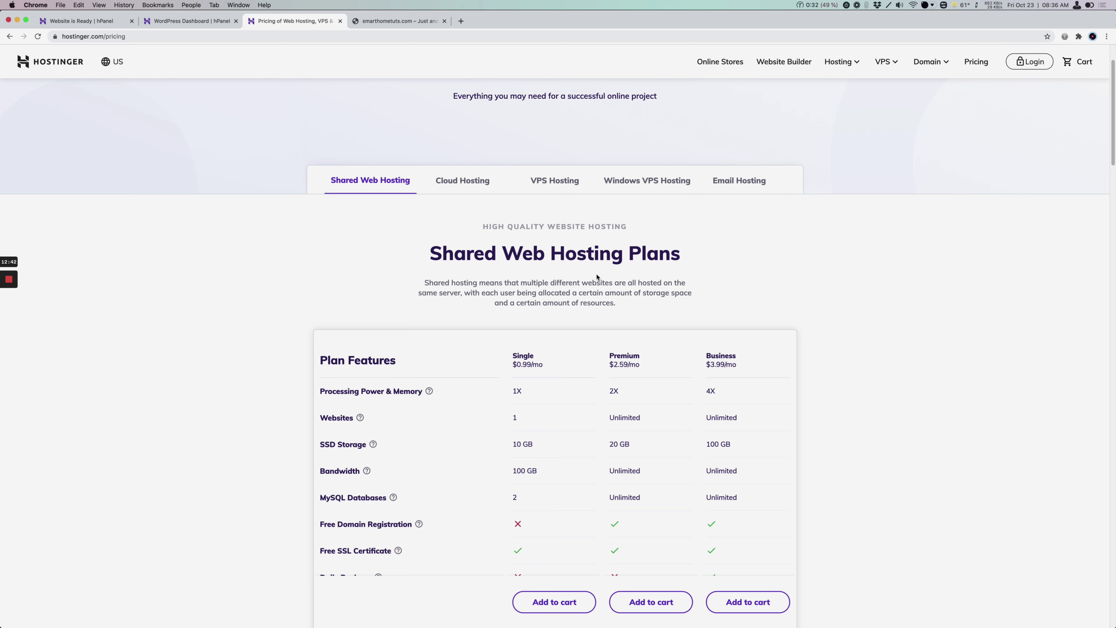
Return to the control panel's WordPress dashboard for smarthometuts.com and look over its options
left_click(71, 24)
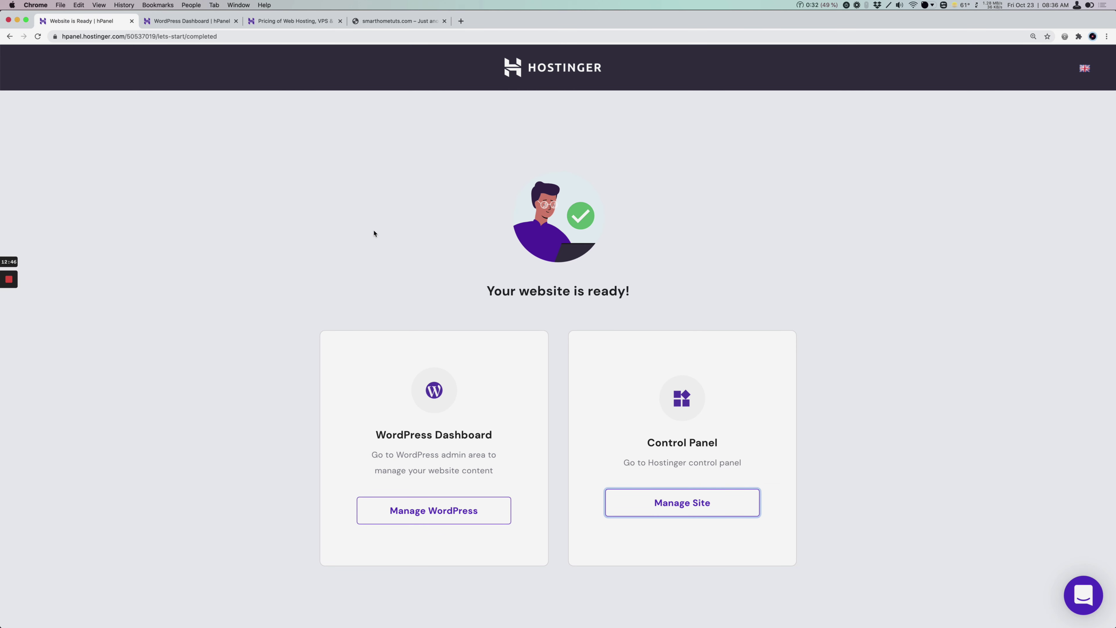
left_click(195, 24)
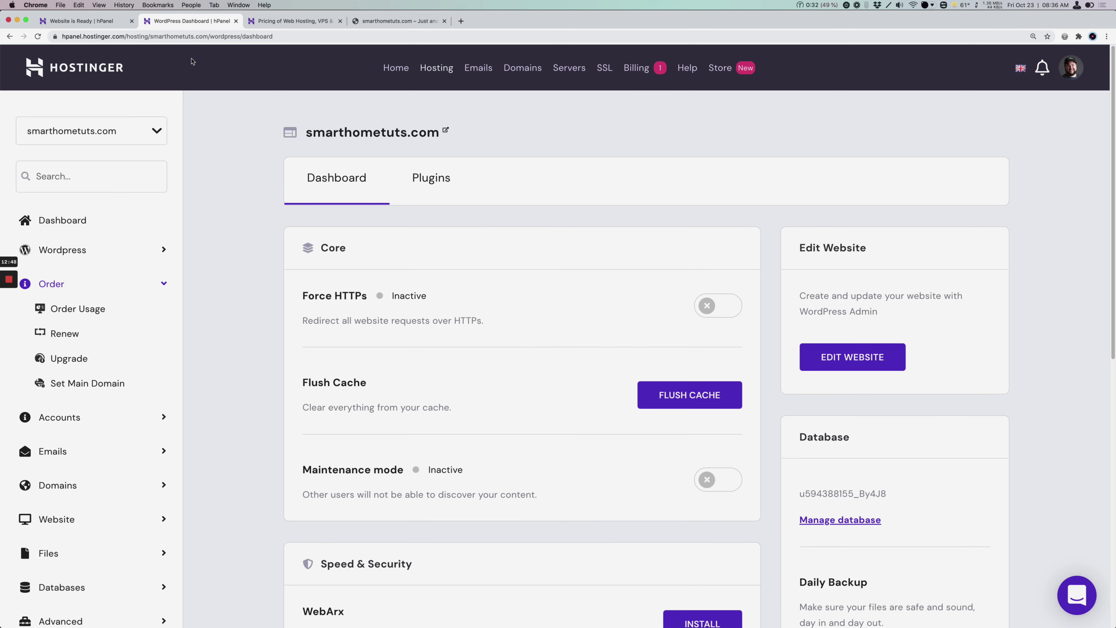
scroll(223, 226, "down", 3)
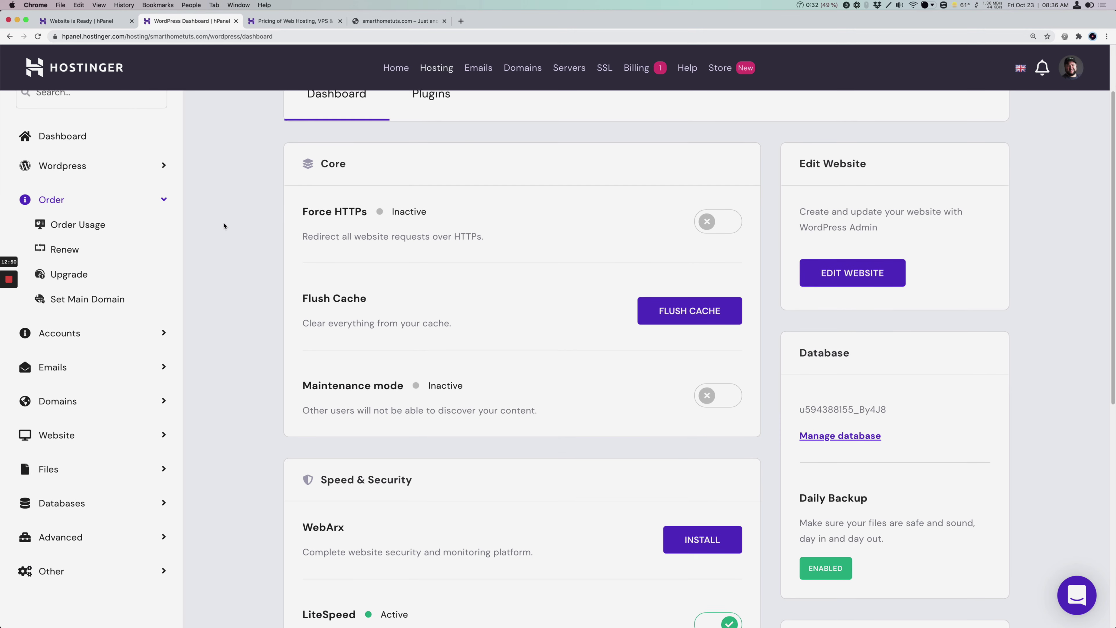
scroll(224, 228, "up", 3)
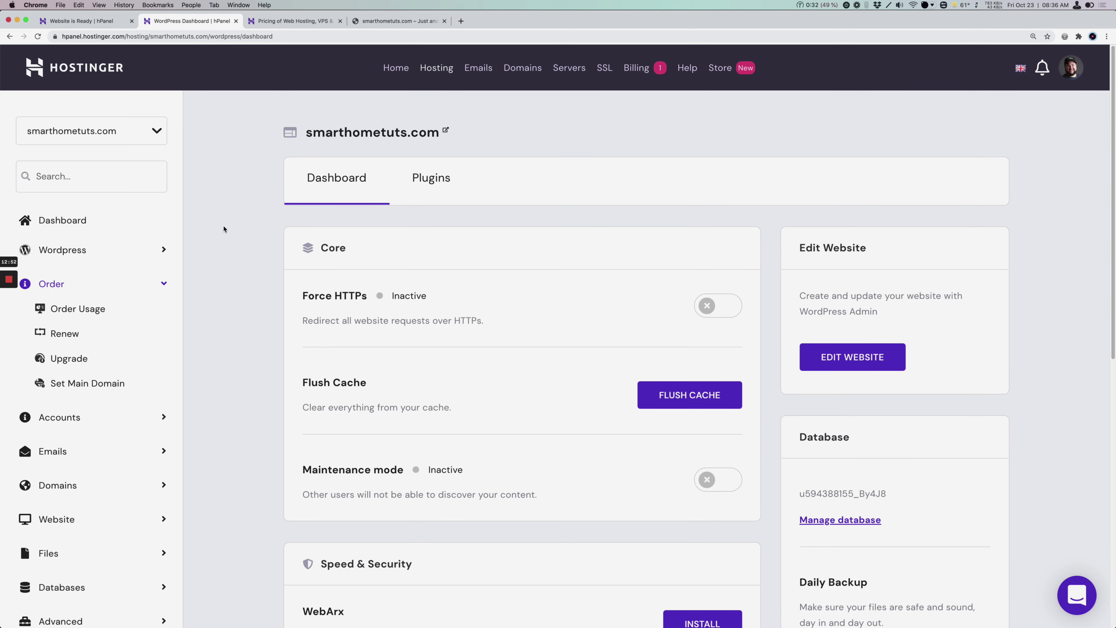